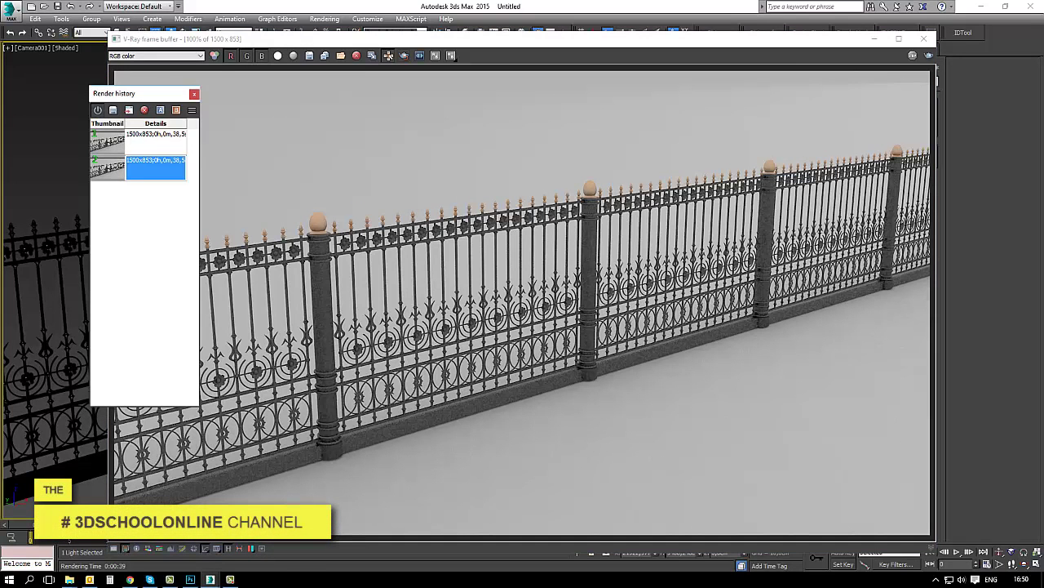
Review the finished V-Ray fence render, maximizing the frame buffer and then restoring its size.
left_click_drag(803, 49, 783, 45)
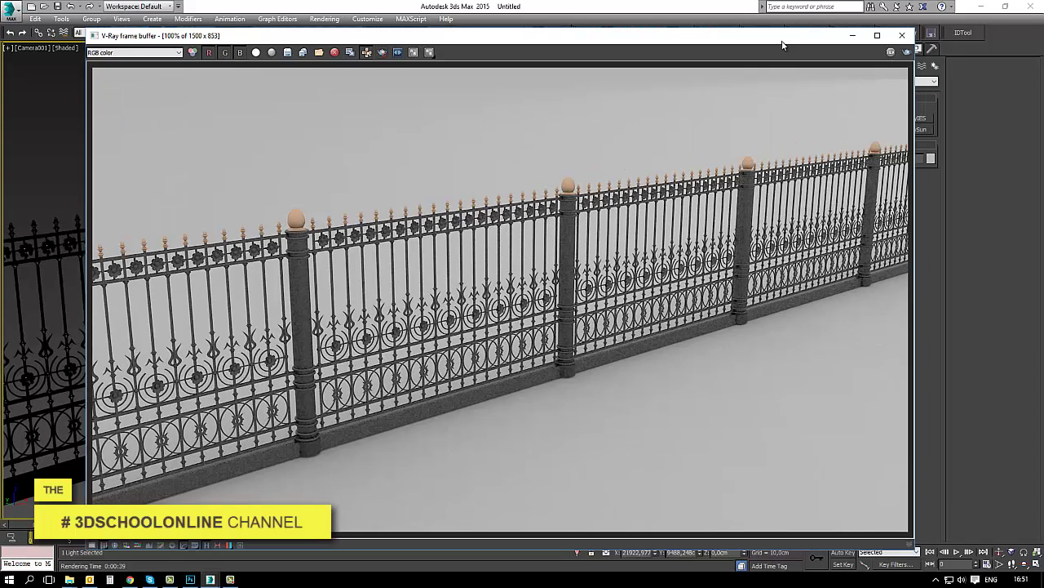
double_click(782, 45)
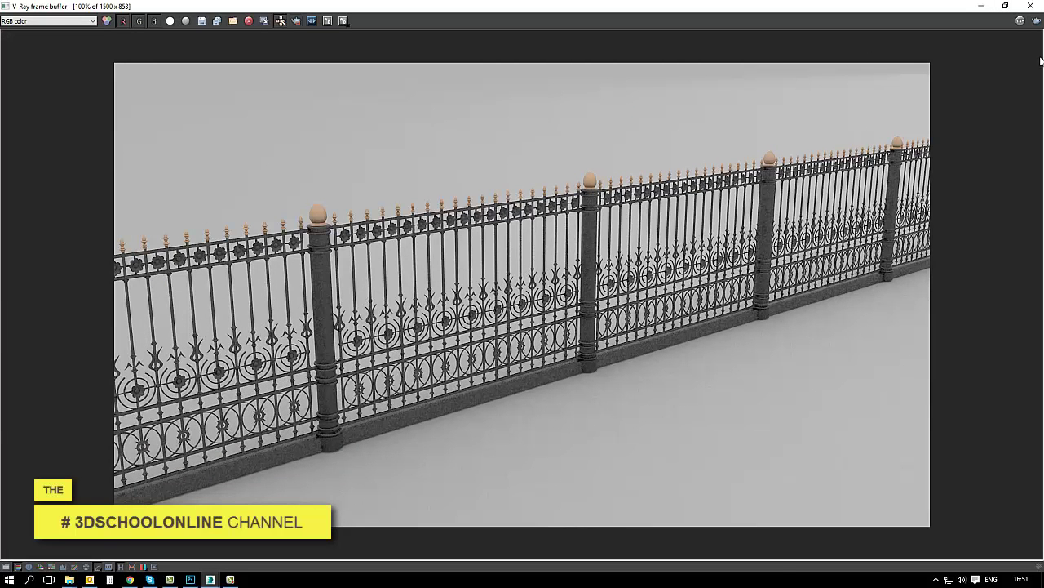
left_click(1005, 6)
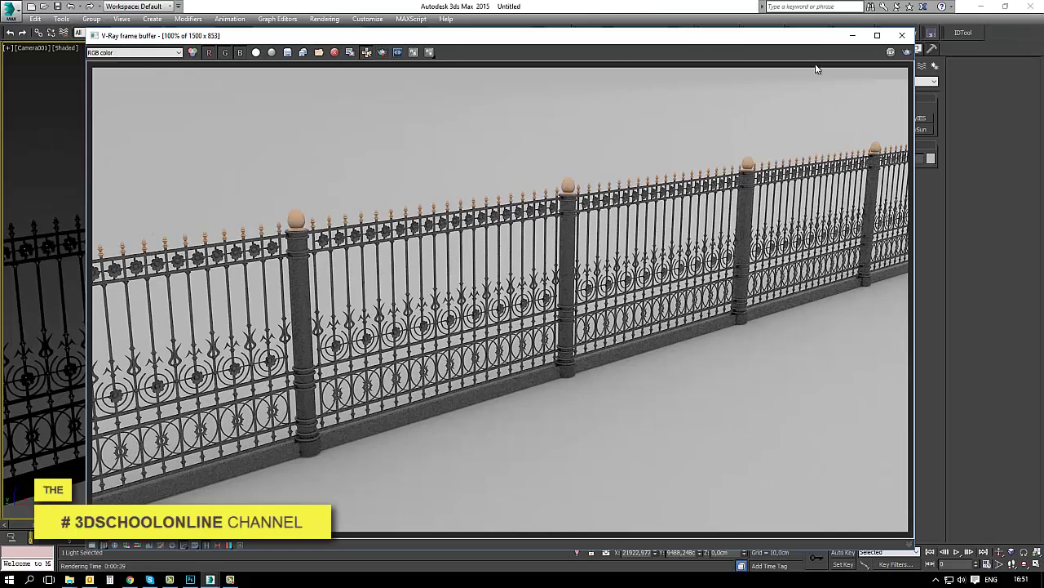
Close the frame buffer and Render Setup, and switch to Top view with Standard Primitives ready.
left_click(850, 37)
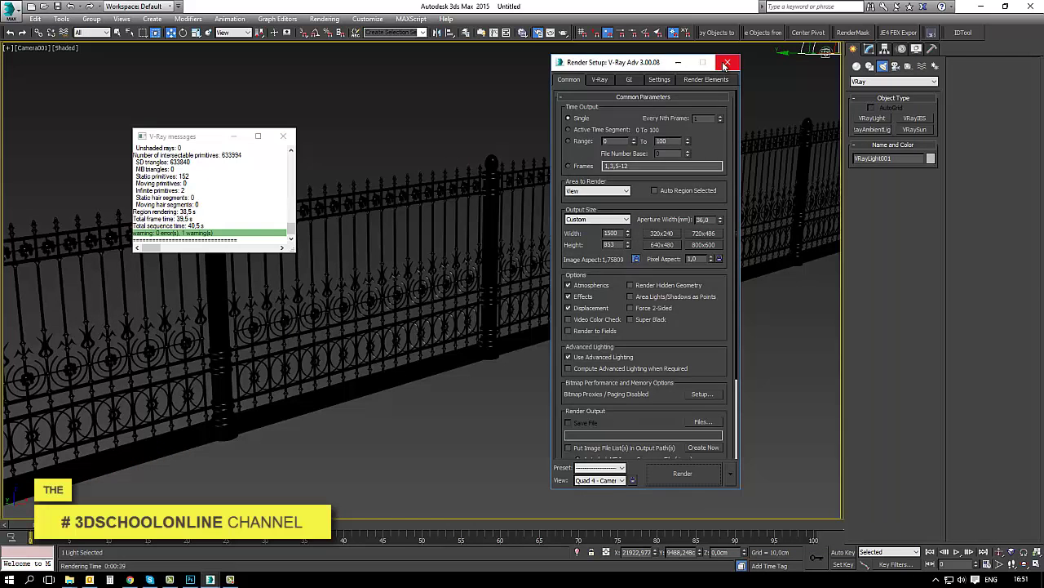
left_click(726, 63)
left_click(542, 263)
key("t")
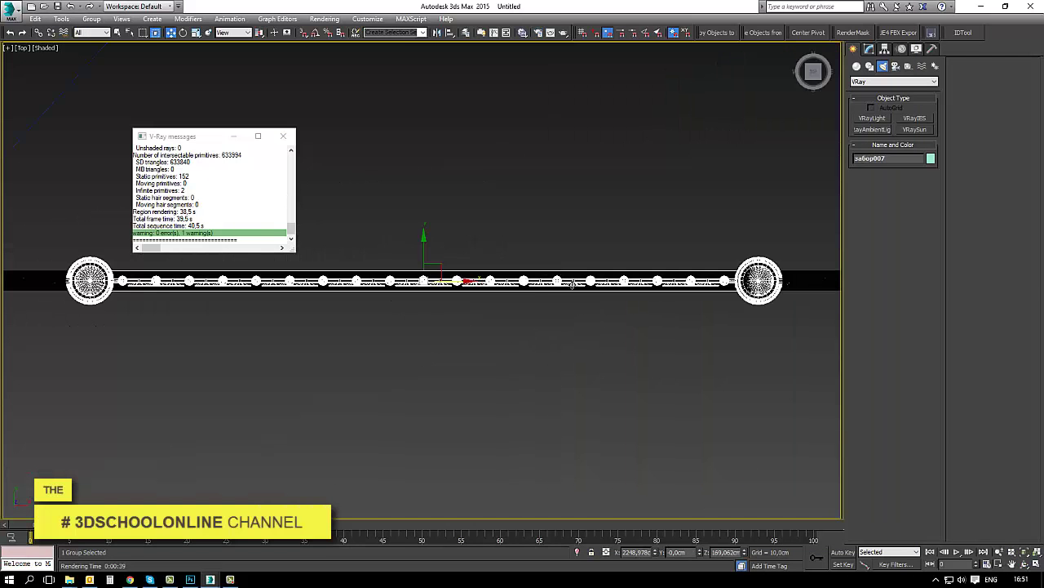
scroll(677, 277, "down", 8)
left_click(857, 67)
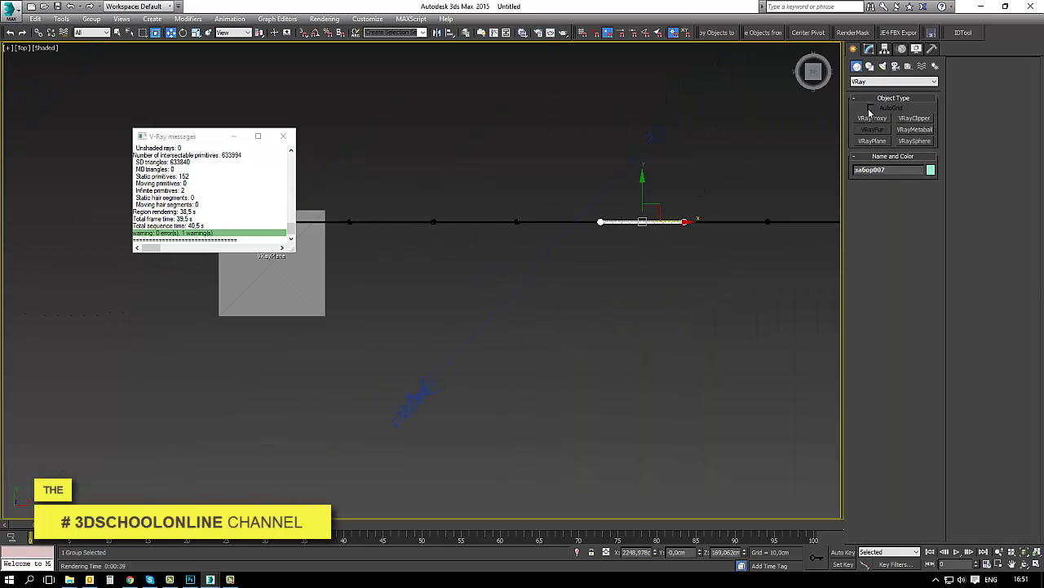
left_click(895, 81)
Frame the fence line in Top view, undoing an accidental move of a fence section.
mouse_move(618, 317)
middle_mouse_down()
mouse_move(522, 300)
mouse_move(374, 192)
middle_mouse_up()
left_click(283, 137)
scroll(362, 262, "up", 2)
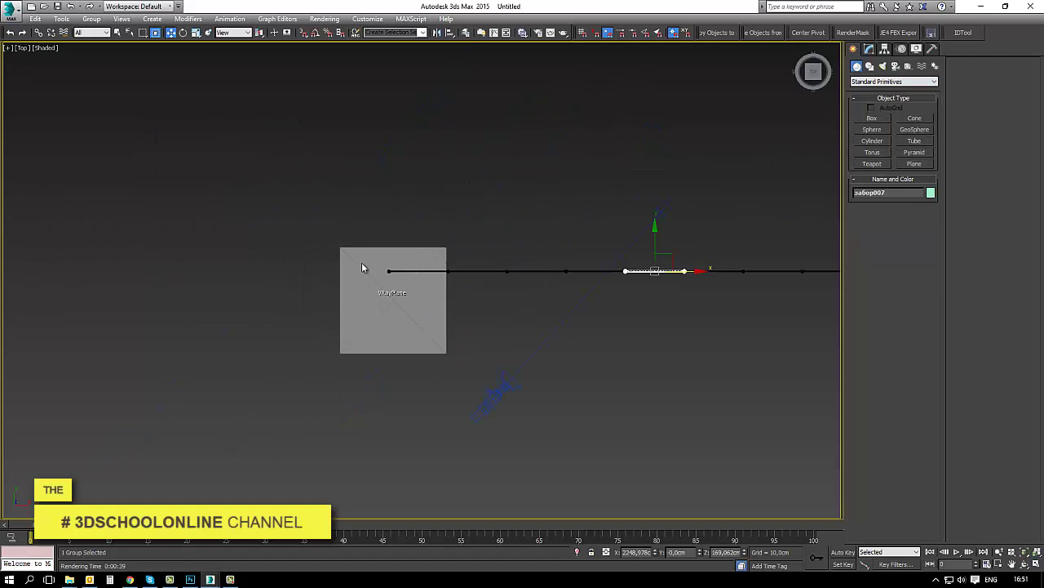
scroll(332, 273, "up", 3)
scroll(332, 274, "up", 1)
left_click(324, 261)
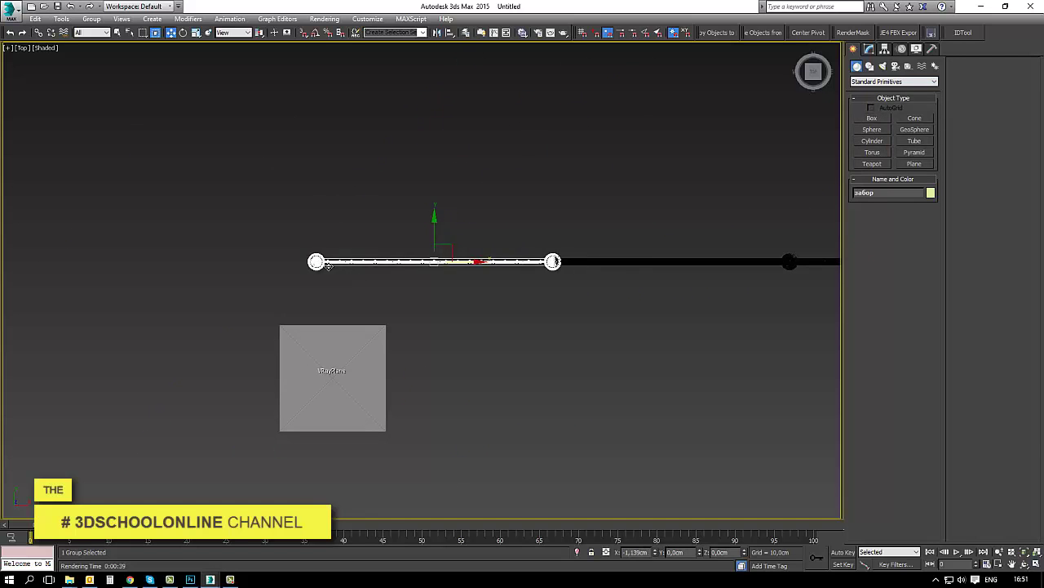
left_click_drag(325, 262, 420, 263)
key("ctrl+z")
Draw a first box along the fence line, then undo that attempt.
left_click(873, 118)
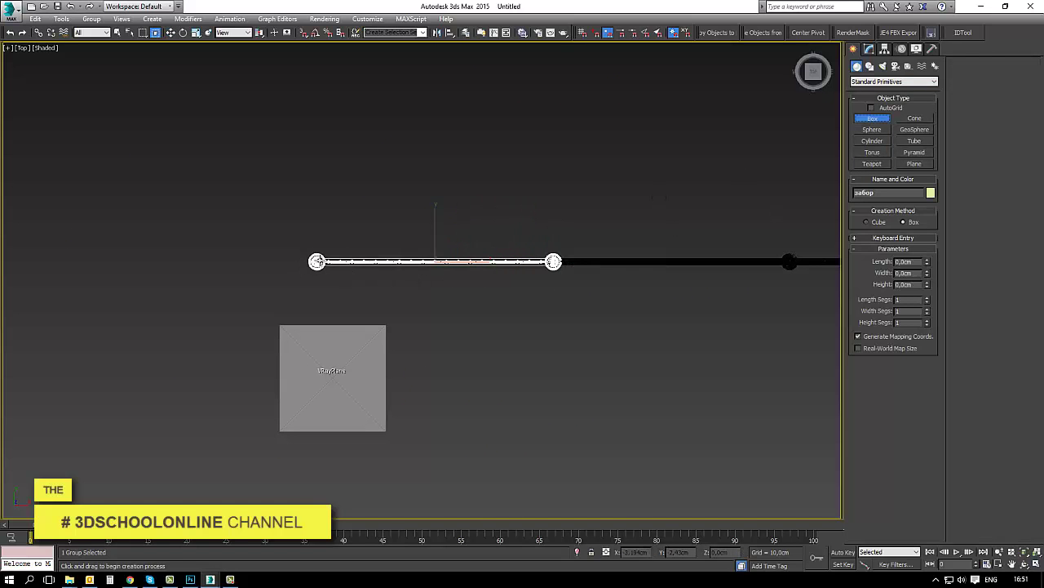
left_click_drag(318, 262, 599, 264)
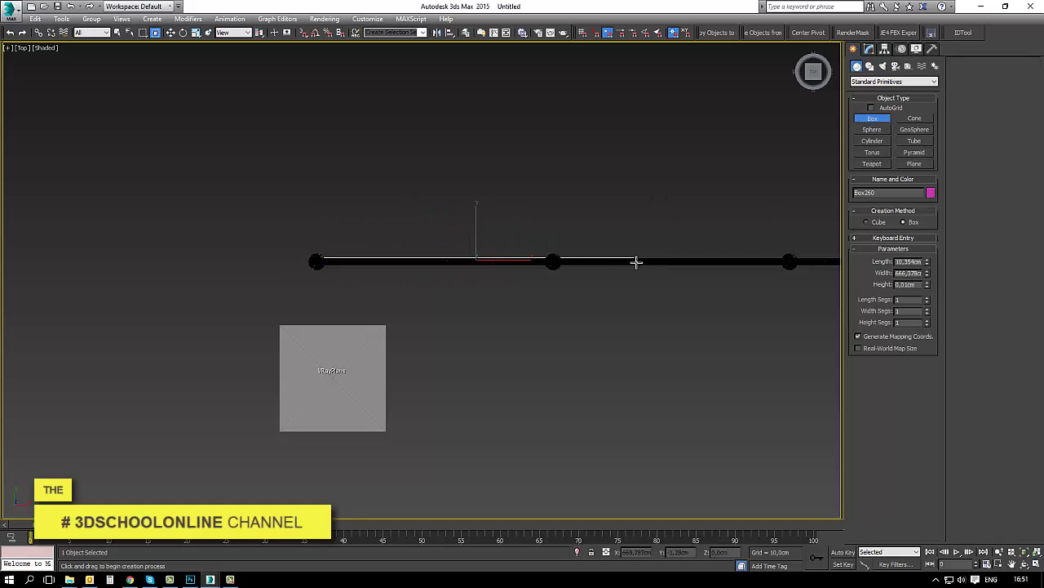
left_click(417, 266)
scroll(391, 266, "up", 5)
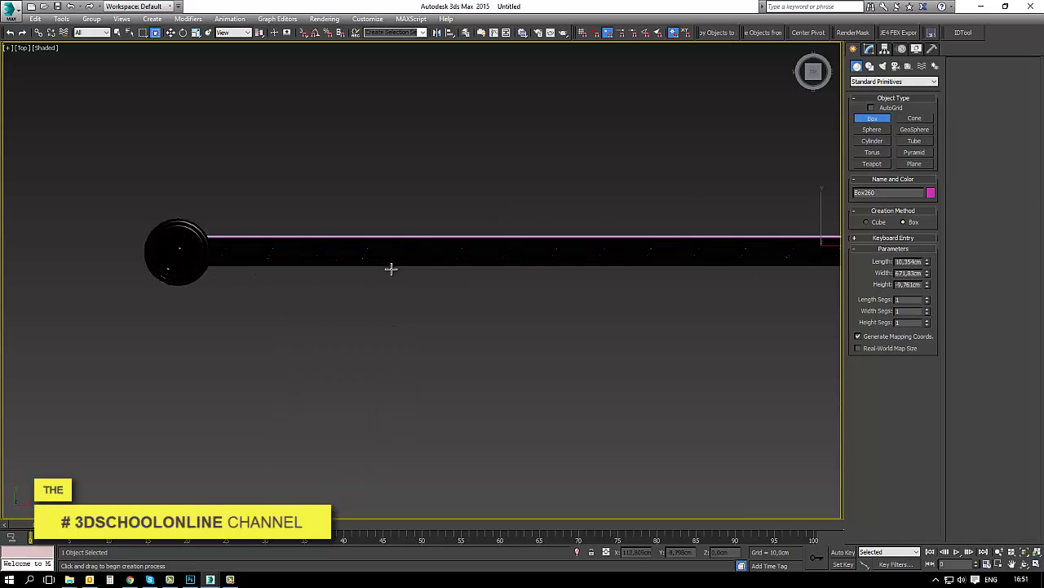
key("ctrl+z")
Draw a long, thin box along the whole fence as a 52 cm-high plinth.
mouse_move(209, 266)
left_mouse_down()
mouse_move(602, 294)
mouse_move(711, 282)
left_mouse_up()
scroll(408, 278, "up", 3)
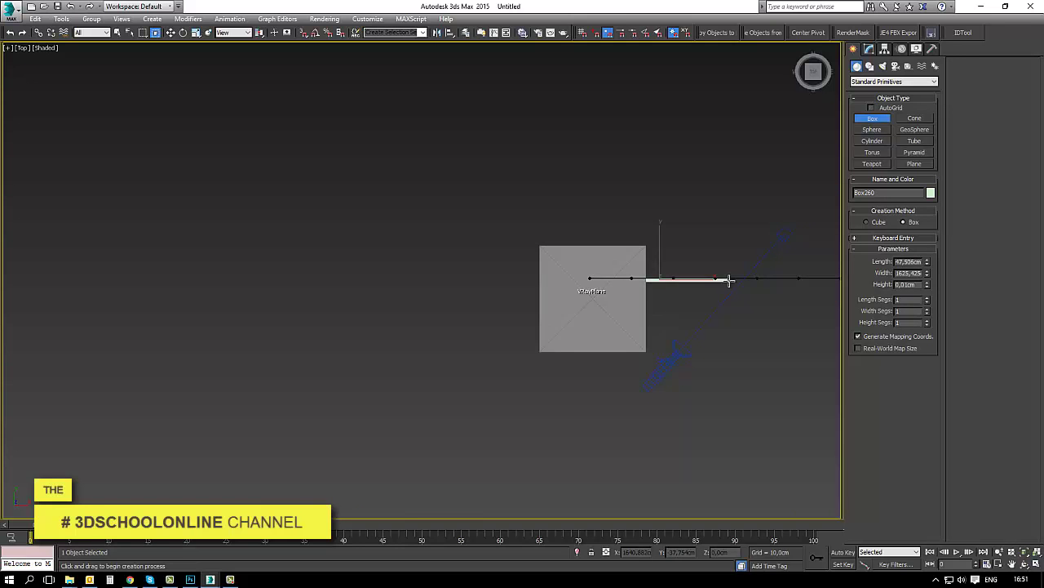
mouse_move(711, 283)
middle_mouse_down()
mouse_move(790, 295)
mouse_move(431, 319)
middle_mouse_up()
left_click_drag(431, 319, 484, 318)
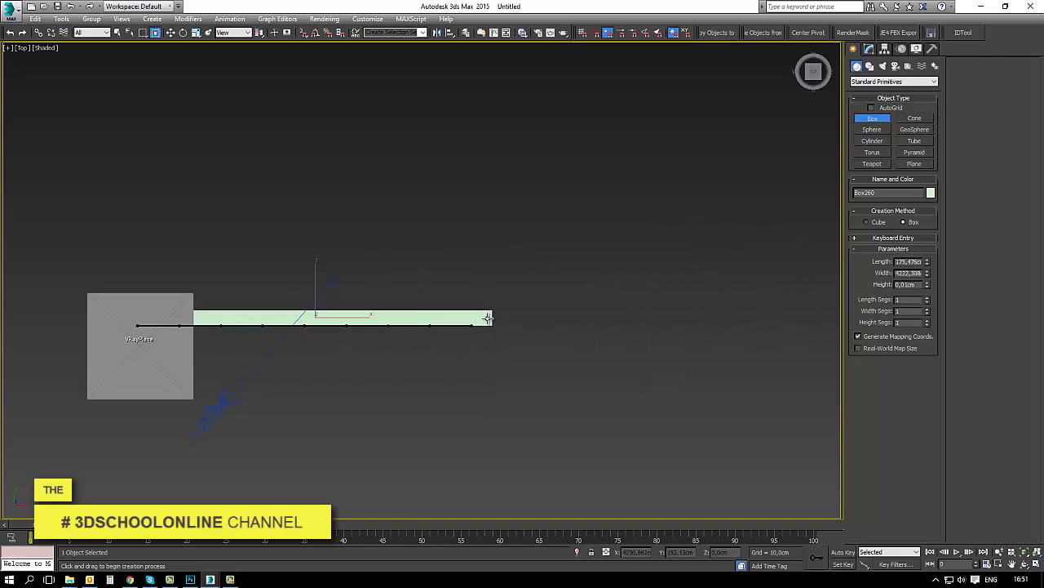
scroll(478, 321, "up", 3)
scroll(455, 324, "up", 2)
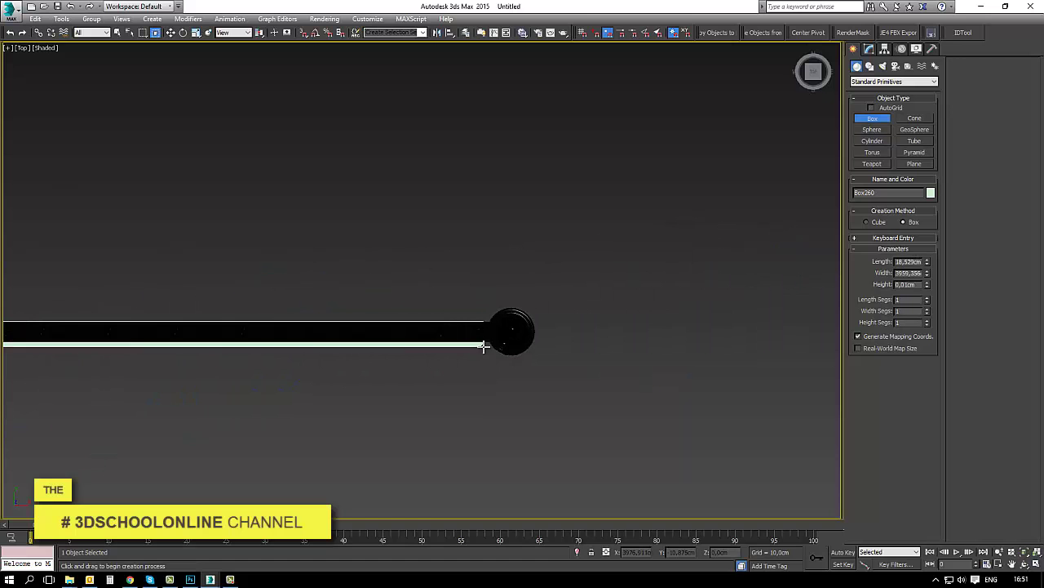
left_click_drag(455, 324, 488, 342)
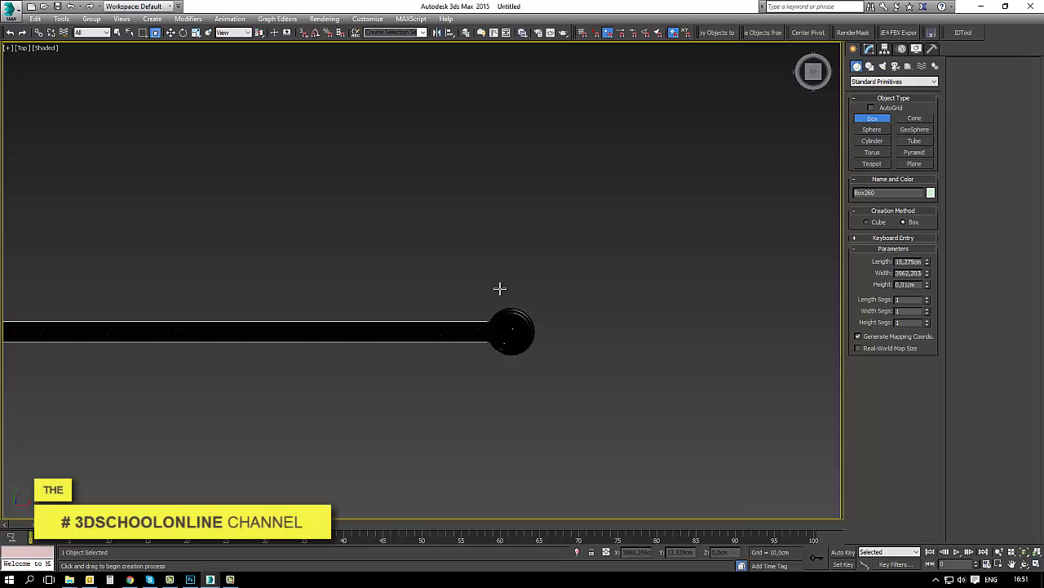
middle_click_drag(494, 436, 546, 382, "alt")
In Camera view, raise the box Height to about 307 cm and isolate it.
key("c")
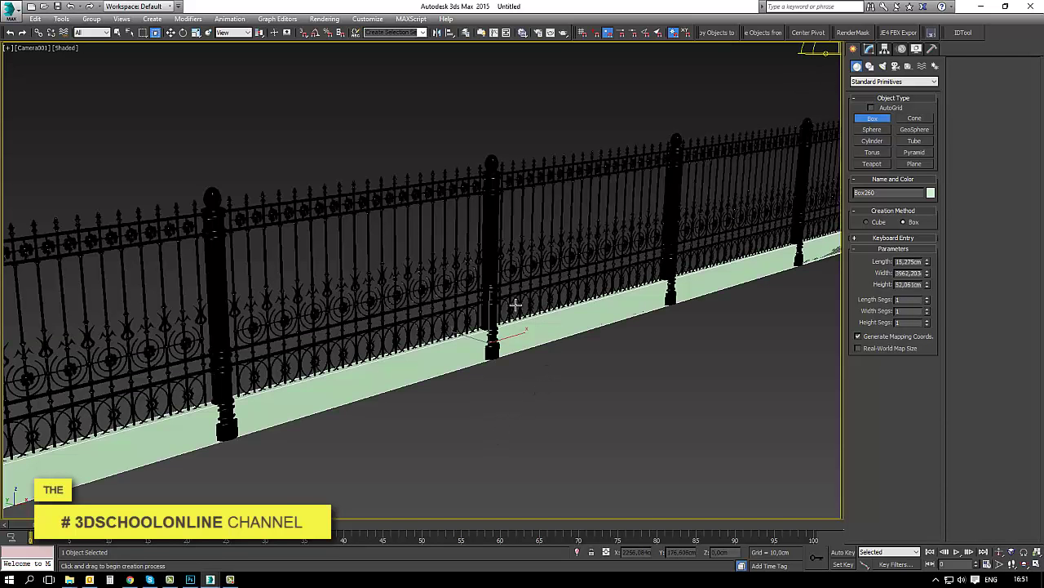
left_click(869, 49)
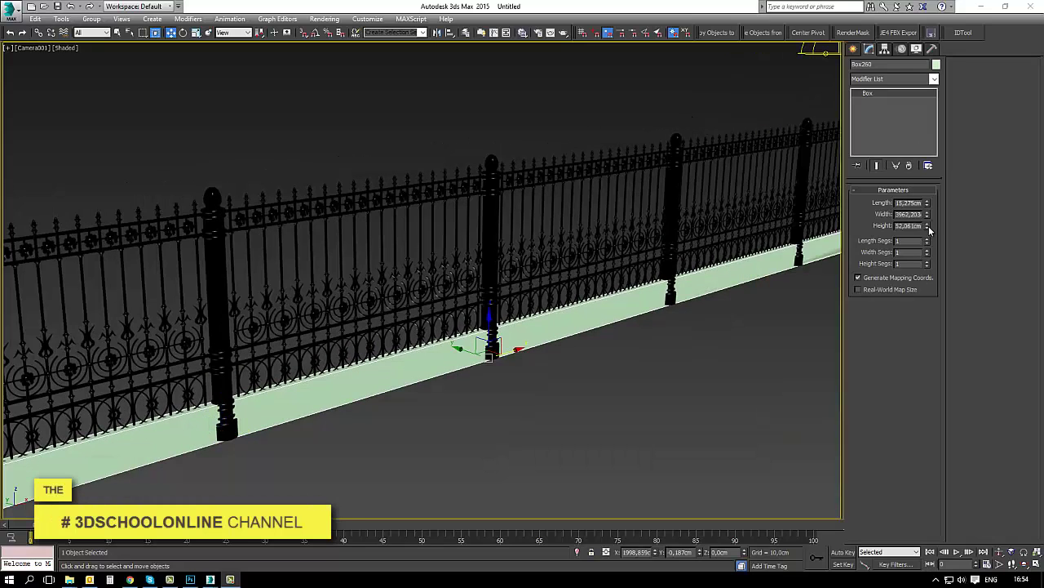
left_click_drag(927, 225, 924, 536)
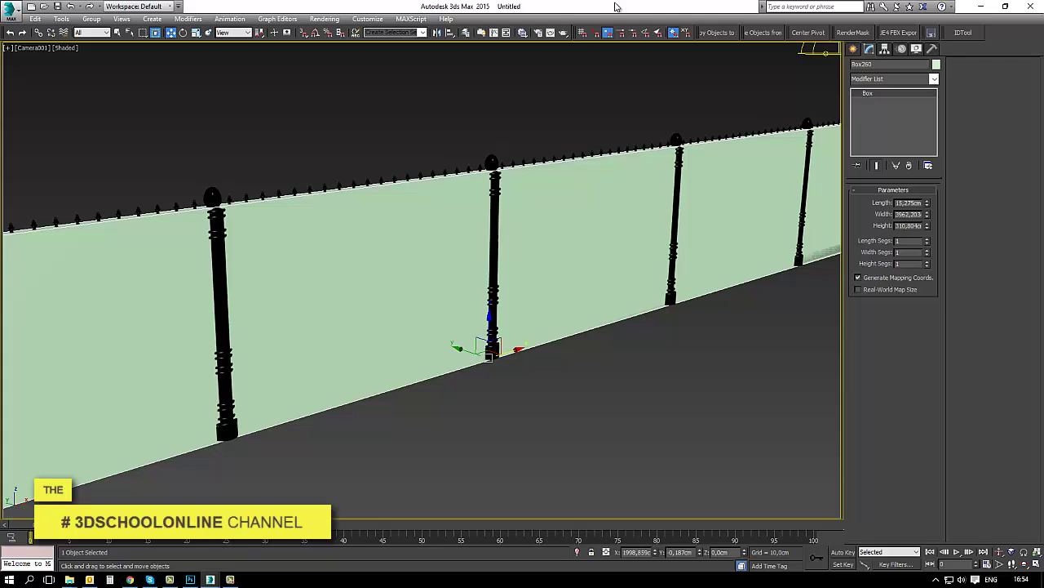
key("alt+q")
Place a Guruware gwIvy seed, gwIvy001, at the base of the wall.
left_click(855, 50)
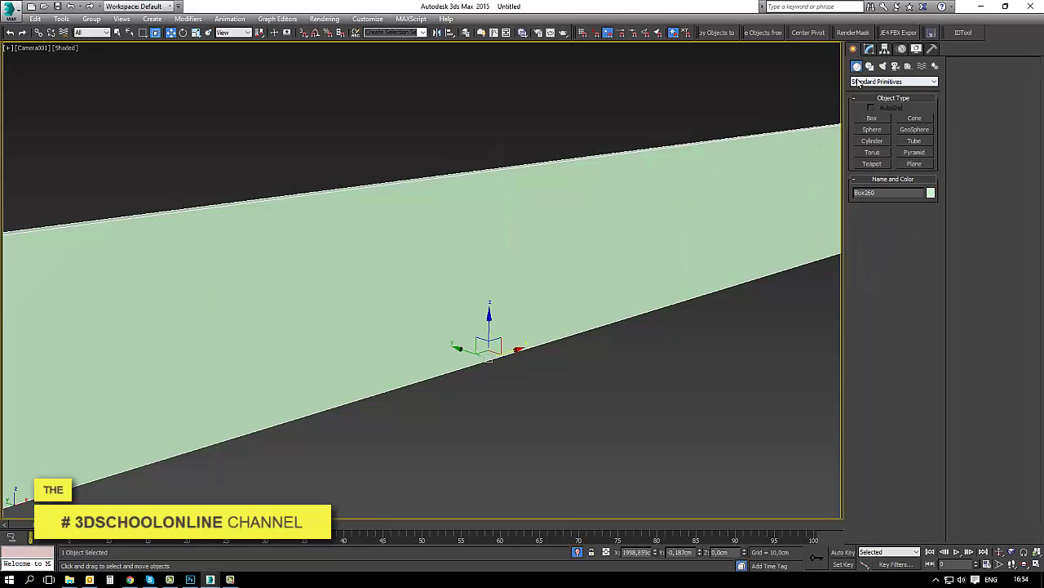
left_click(864, 81)
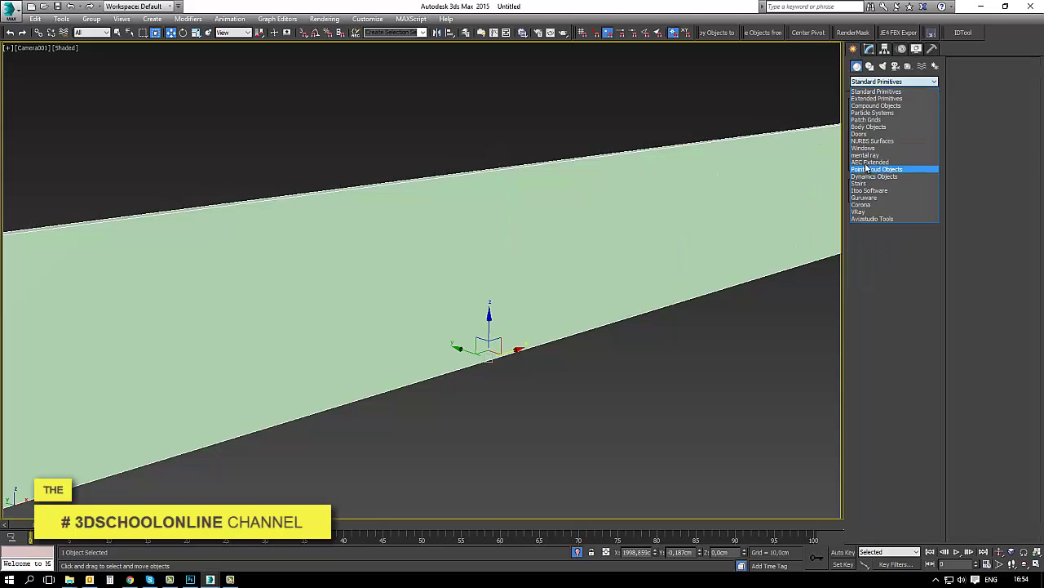
left_click(869, 198)
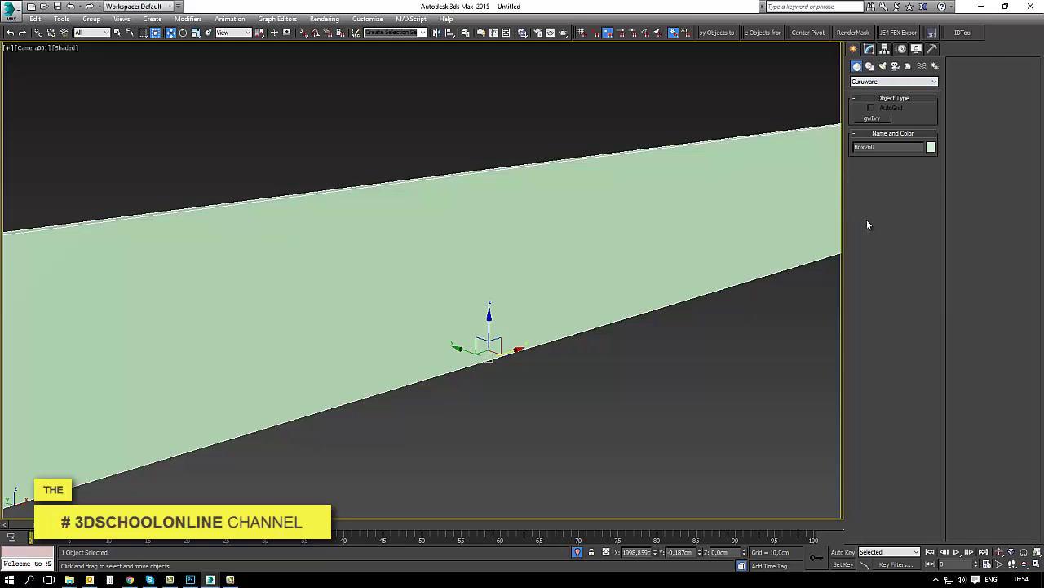
left_click(871, 119)
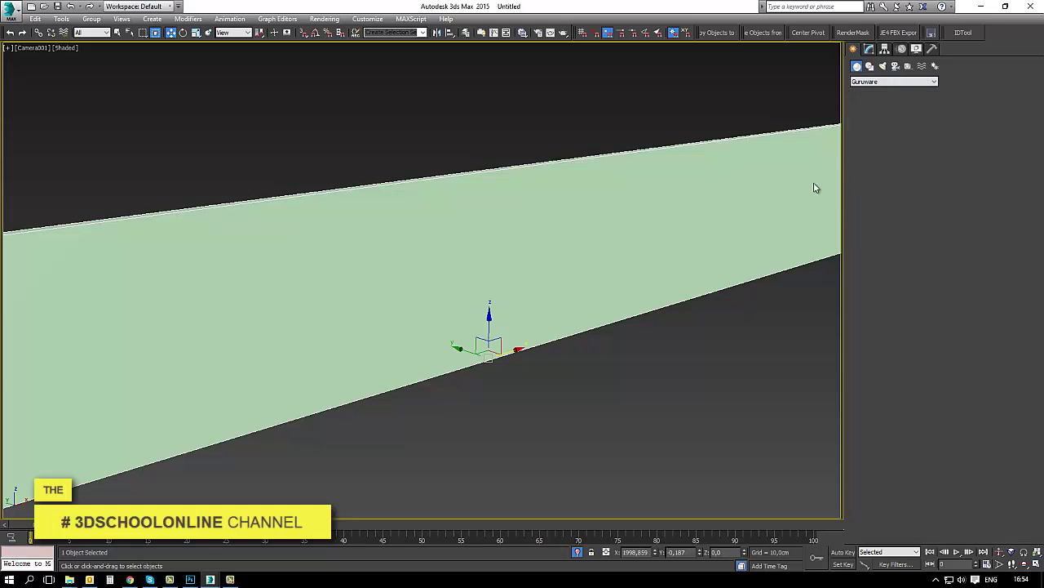
left_click(537, 344)
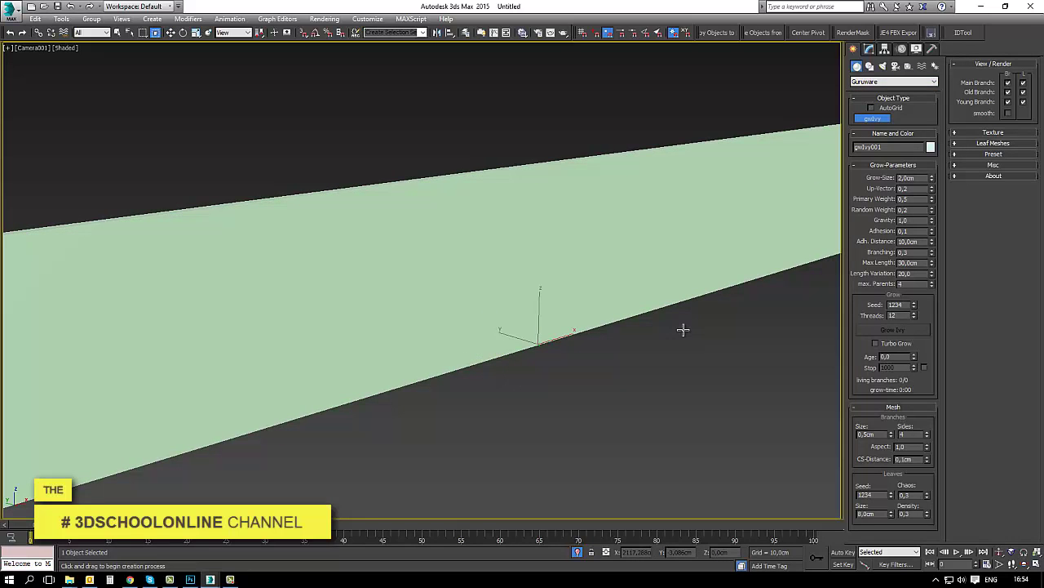
left_click(870, 49)
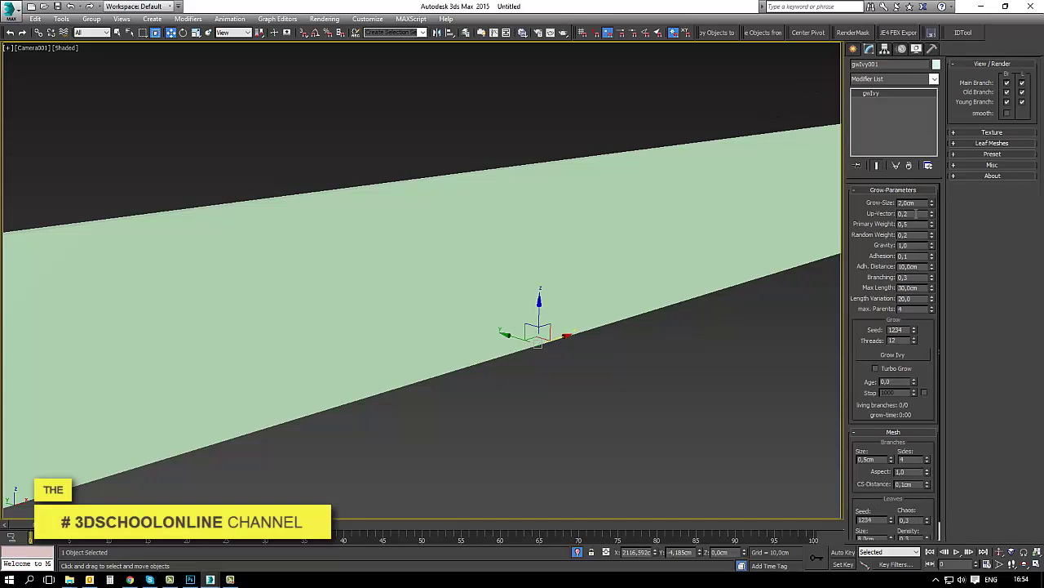
Try growing the ivy, then delete it and give the wall box 20 width segments.
double_click(904, 213)
left_click(893, 354)
left_click(905, 354)
key("Delete")
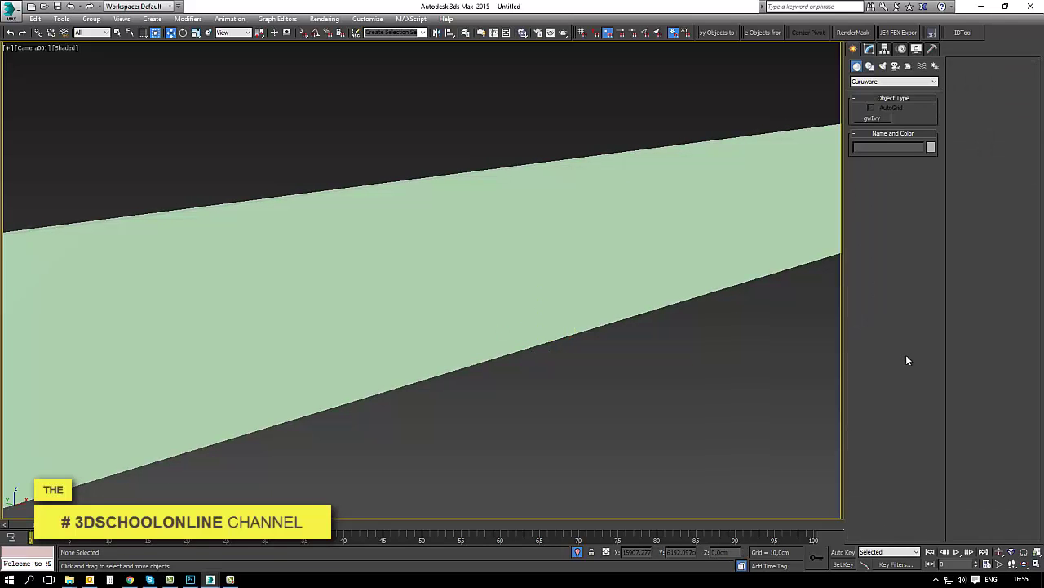
left_click(872, 120)
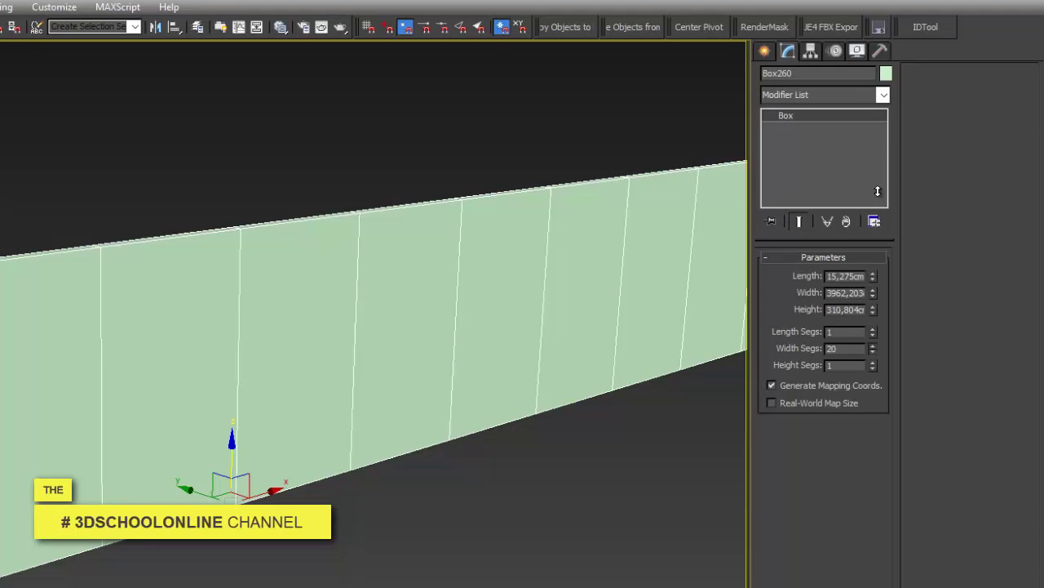
Convert the wall to an editable poly and seed a new gwIvy001 at its base.
right_click(661, 190)
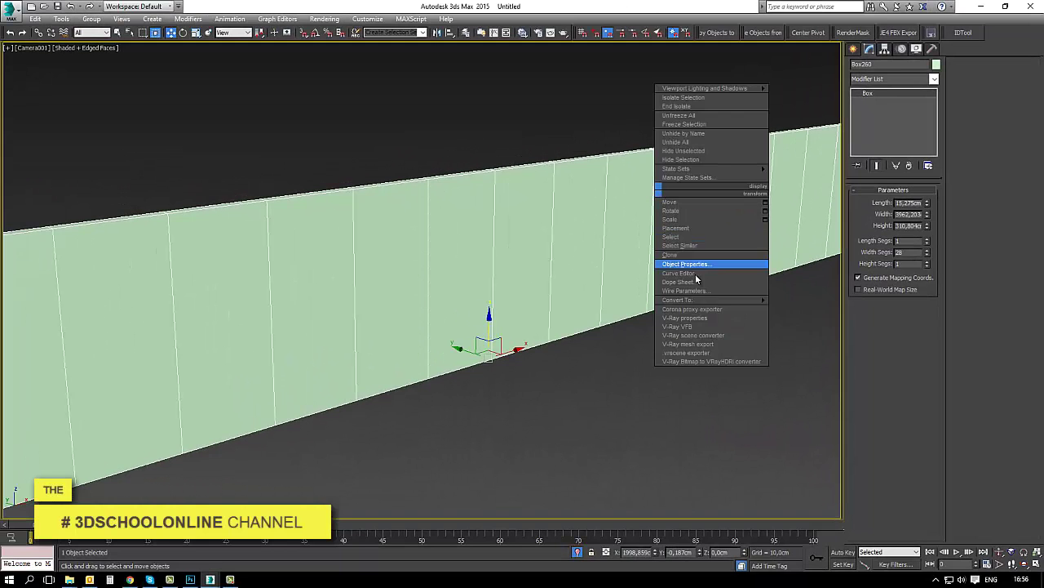
mouse_move(709, 299)
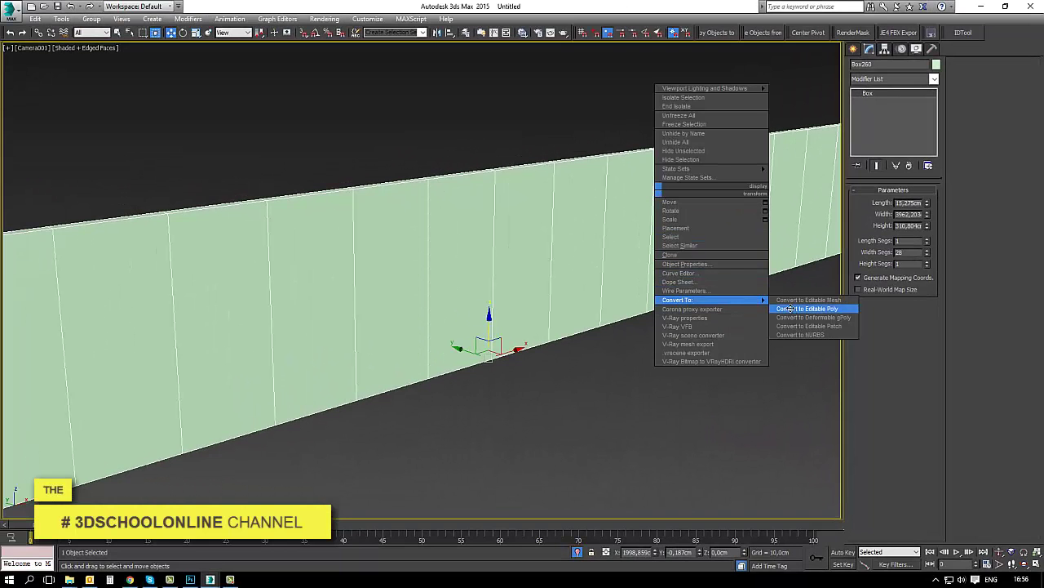
left_click(790, 309)
left_click(853, 50)
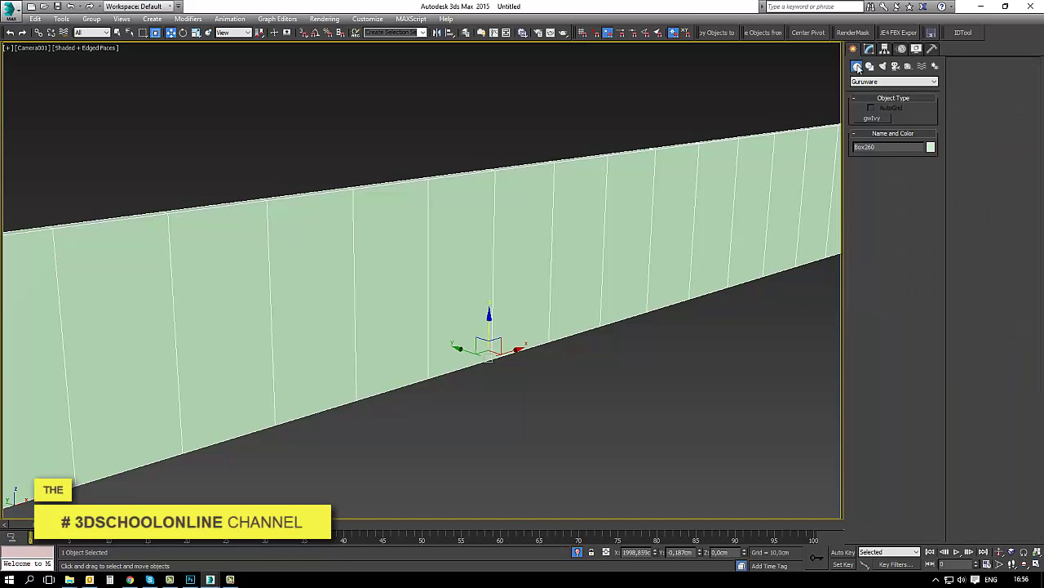
left_click(872, 120)
key("s")
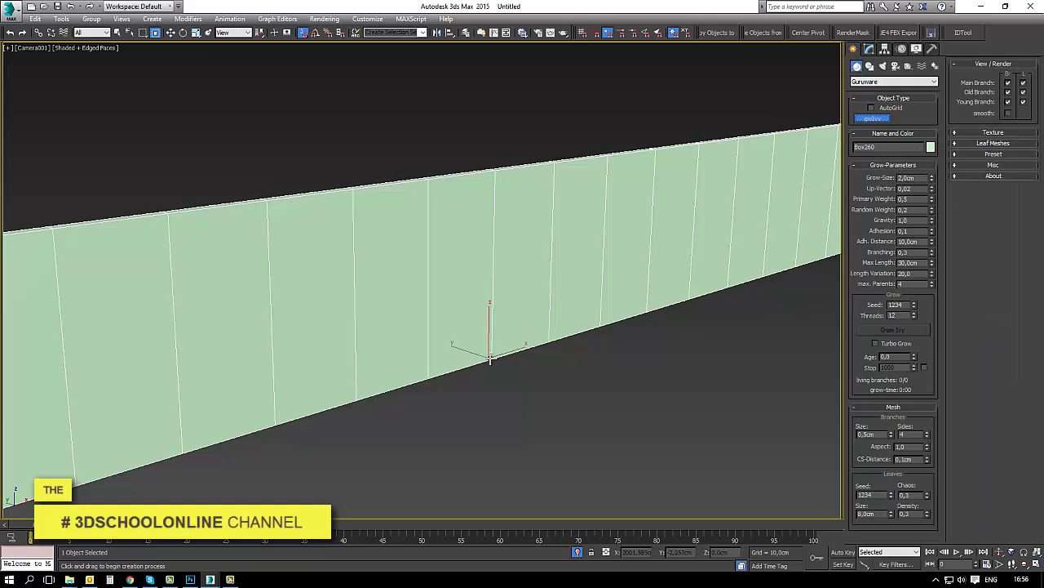
key("s")
left_click(495, 357)
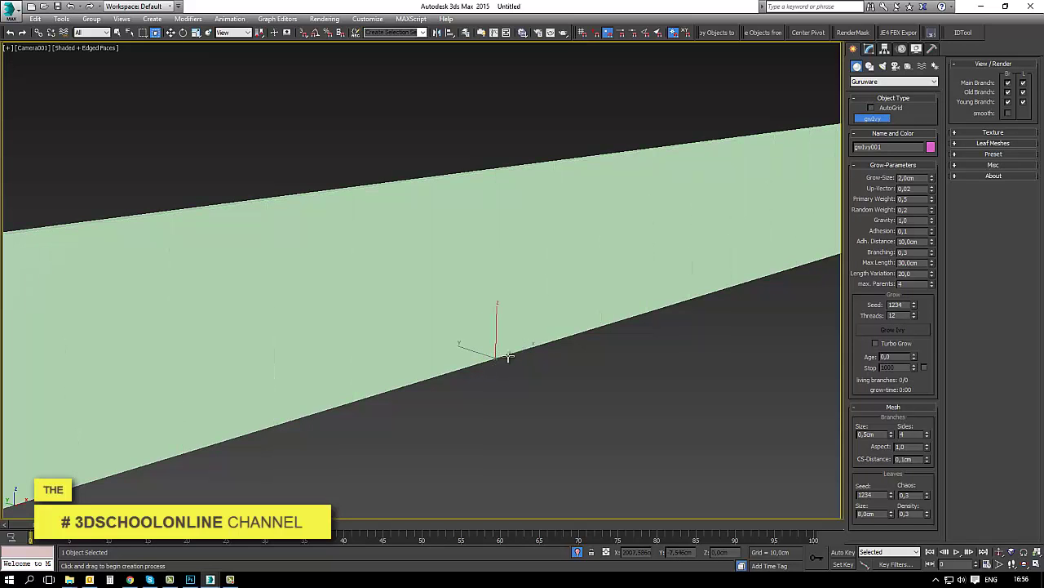
Grow the ivy, then regrow it with Primary Weight 0,05 and build the mesh.
left_click(870, 49)
left_click(909, 354)
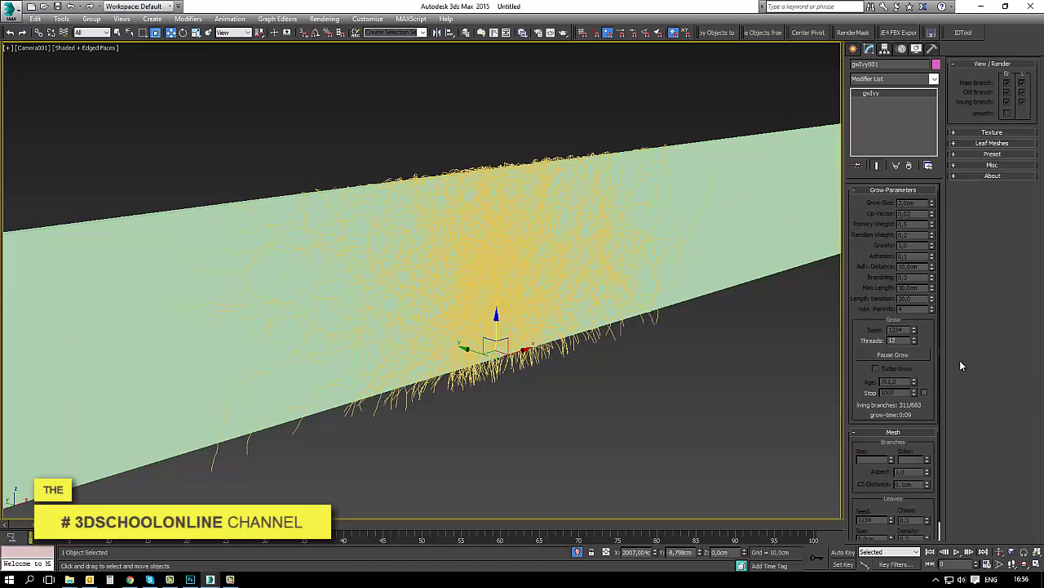
left_click(901, 359)
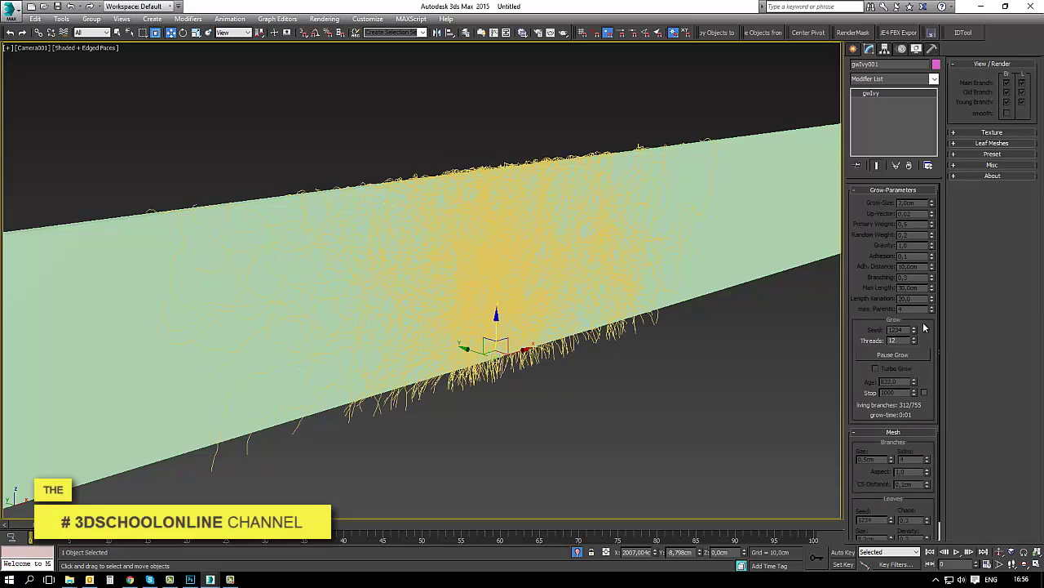
left_click(911, 356)
type("0,05")
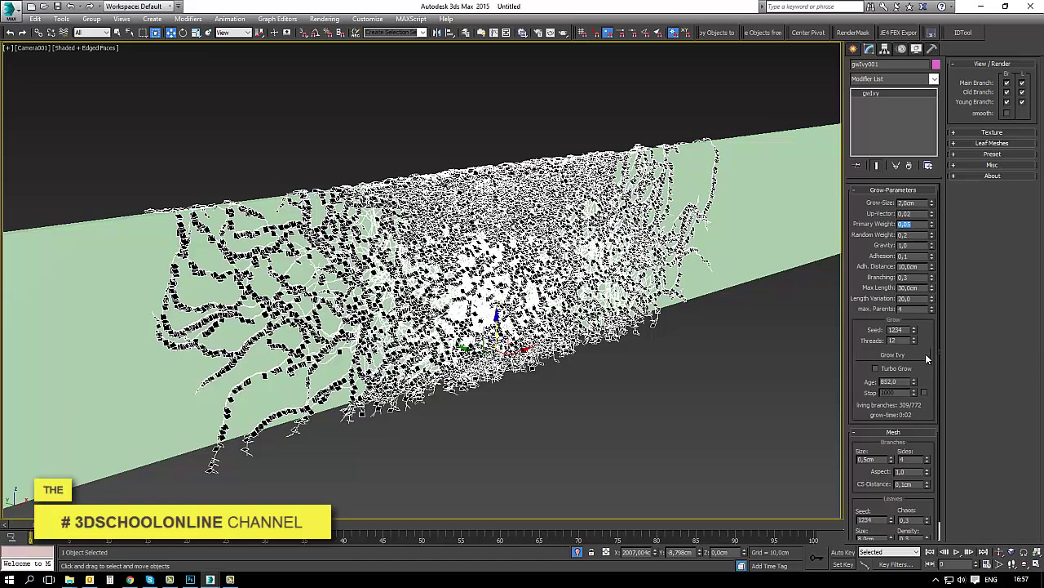
left_click(904, 354)
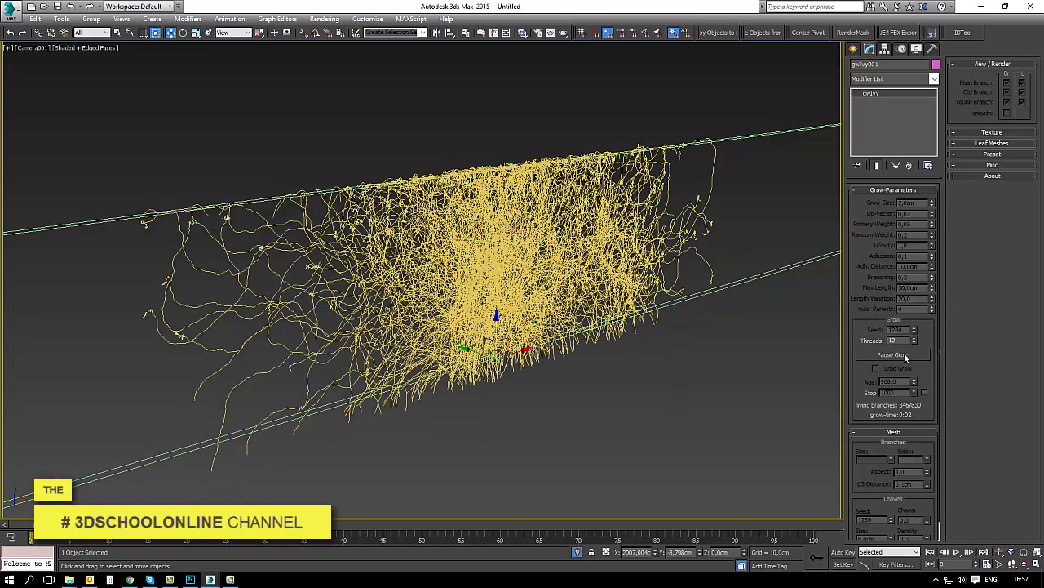
left_click(904, 354)
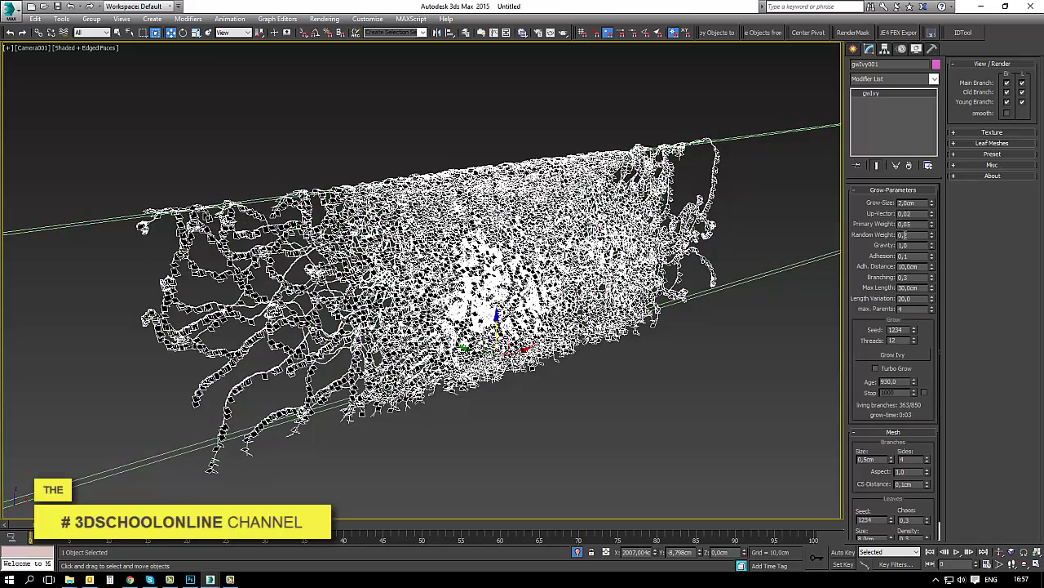
Regrow the ivy with Random Weight 0,02, Branching 0,03 and 15 cm Max Length.
double_click(904, 234)
type("0,02")
left_click(913, 354)
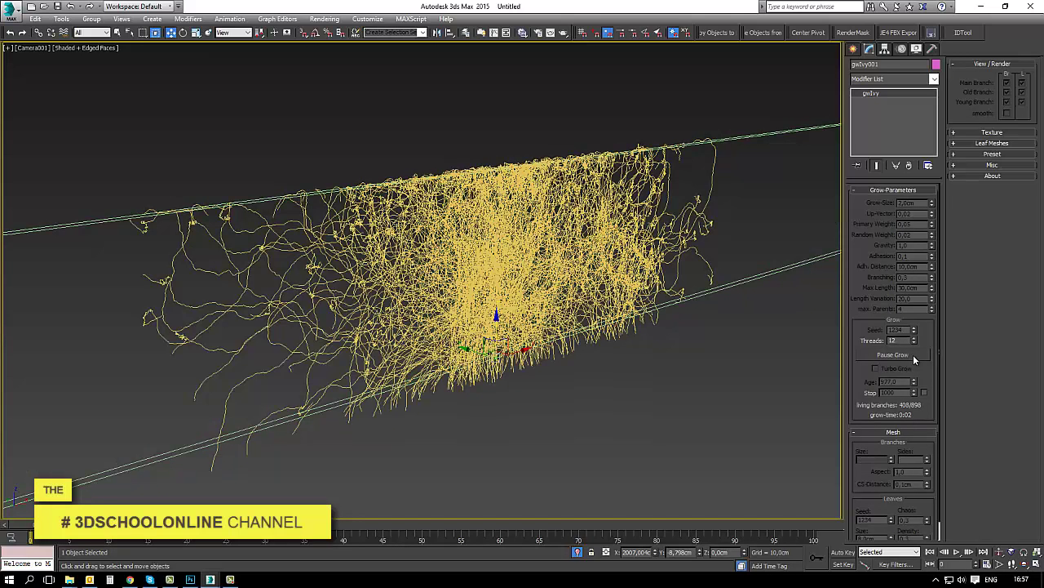
left_click(913, 354)
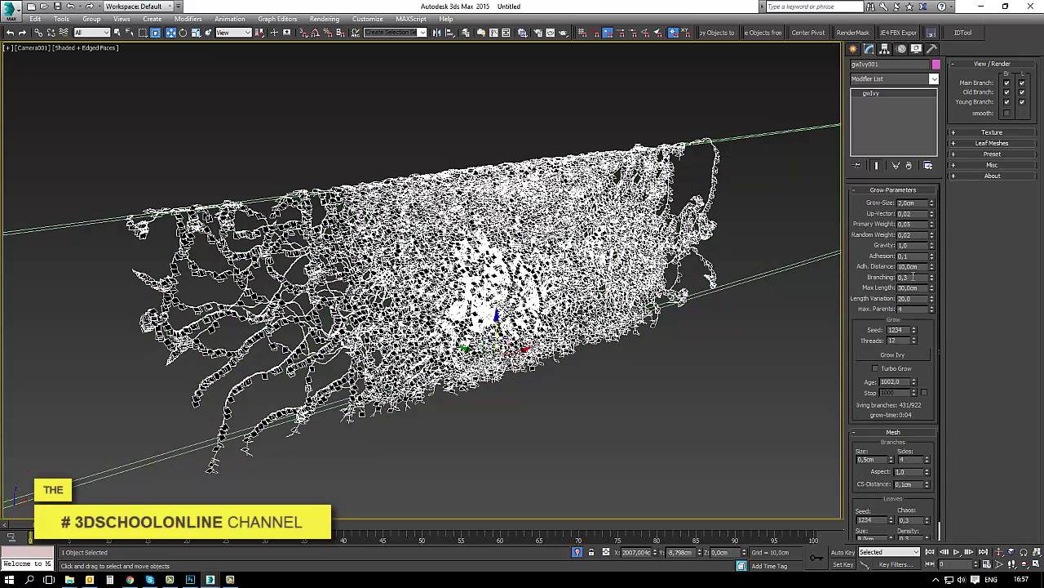
left_click(900, 279)
type("0,05")
key("Tab")
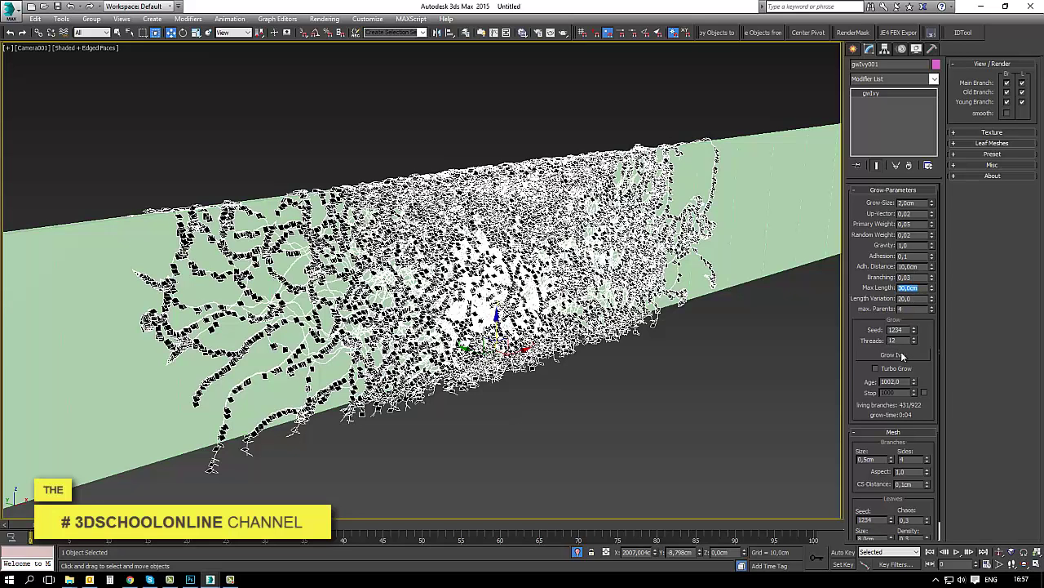
type("15")
key("Tab")
left_click(906, 357)
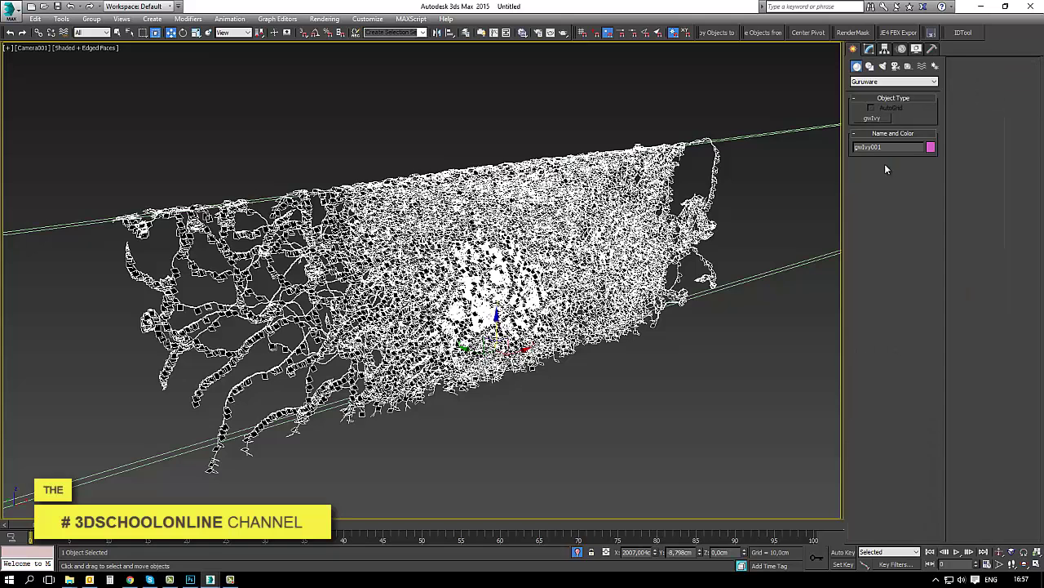
Seed gwIvy002 at the wall's right end and grow it to about 600 branches.
left_click(871, 119)
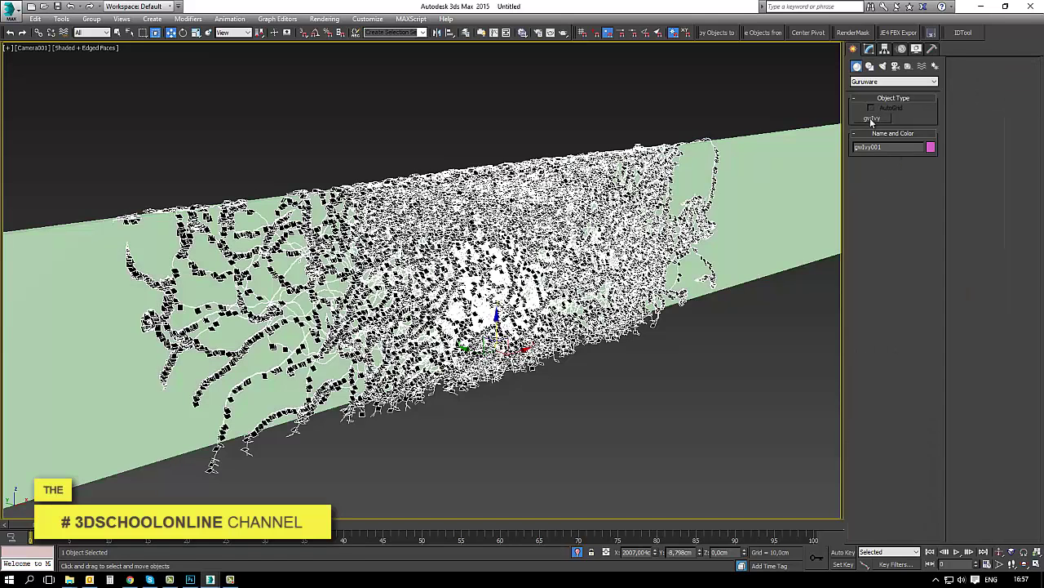
left_click(796, 267)
left_click(870, 49)
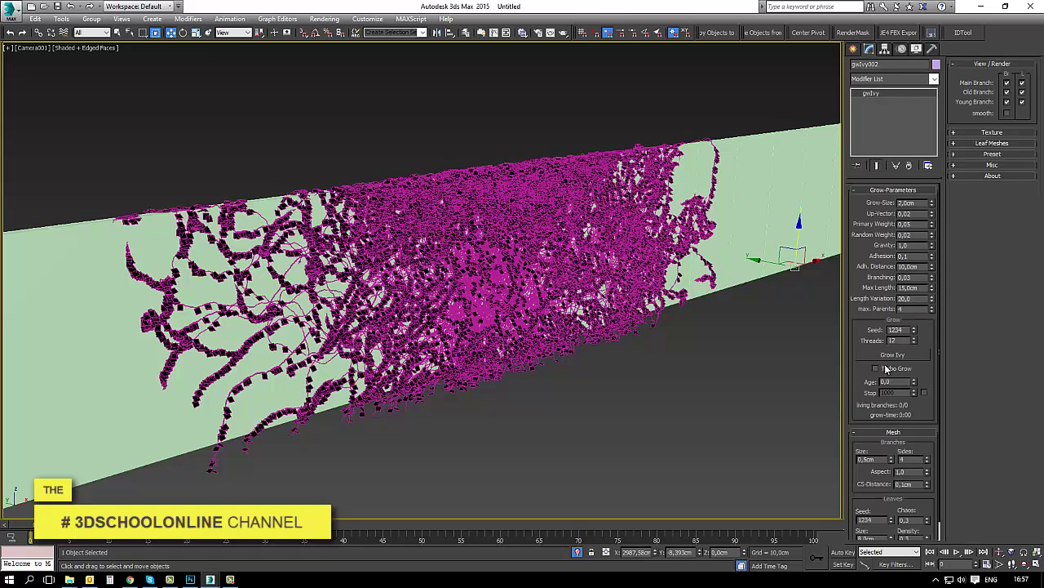
left_click(907, 356)
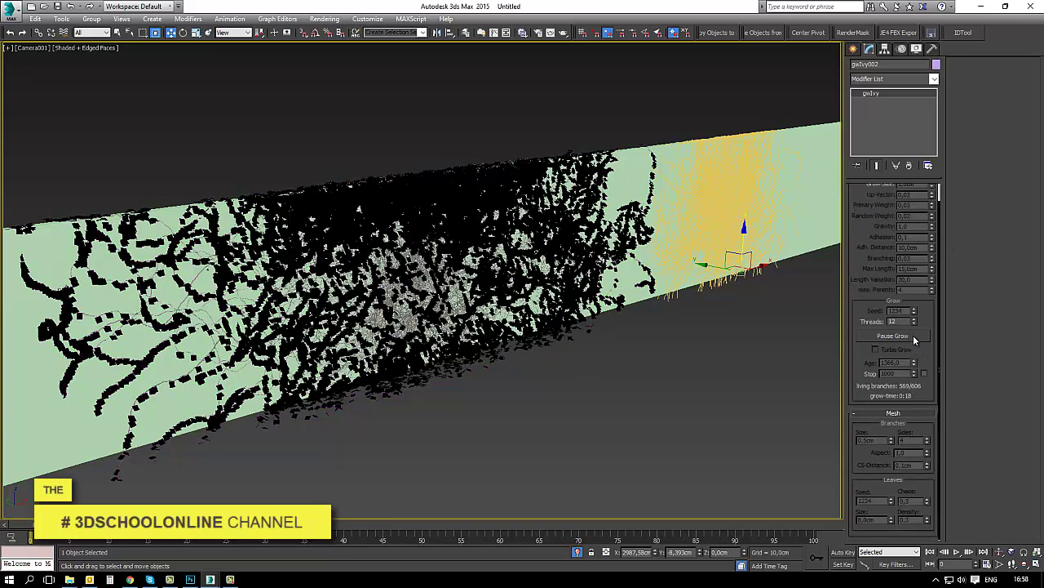
left_click(913, 334)
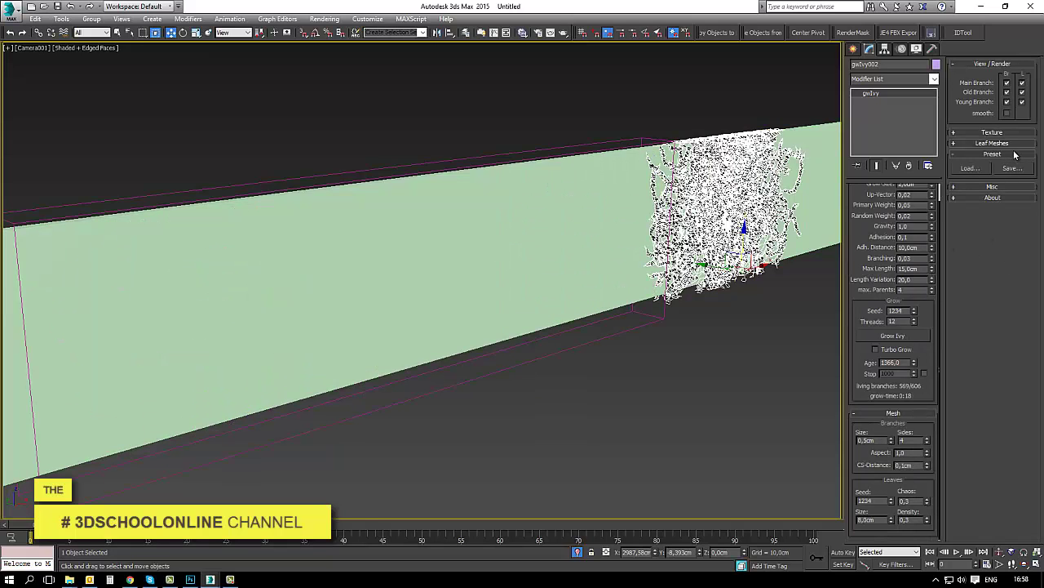
Start picking a custom leaf object for gwIvy002's Leaf Mesh slot 1, then cancel.
left_click(983, 143)
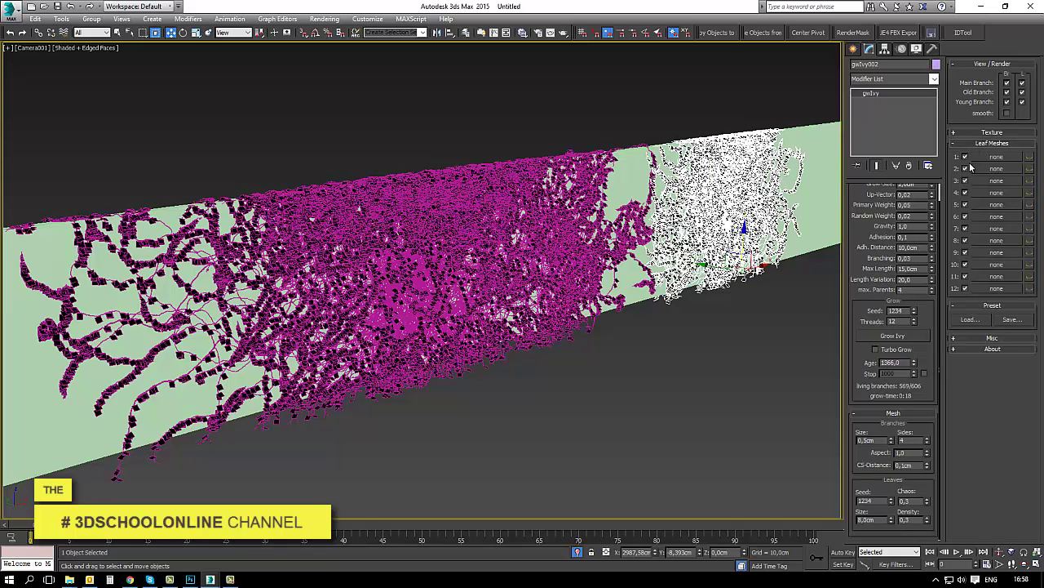
left_click(1011, 157)
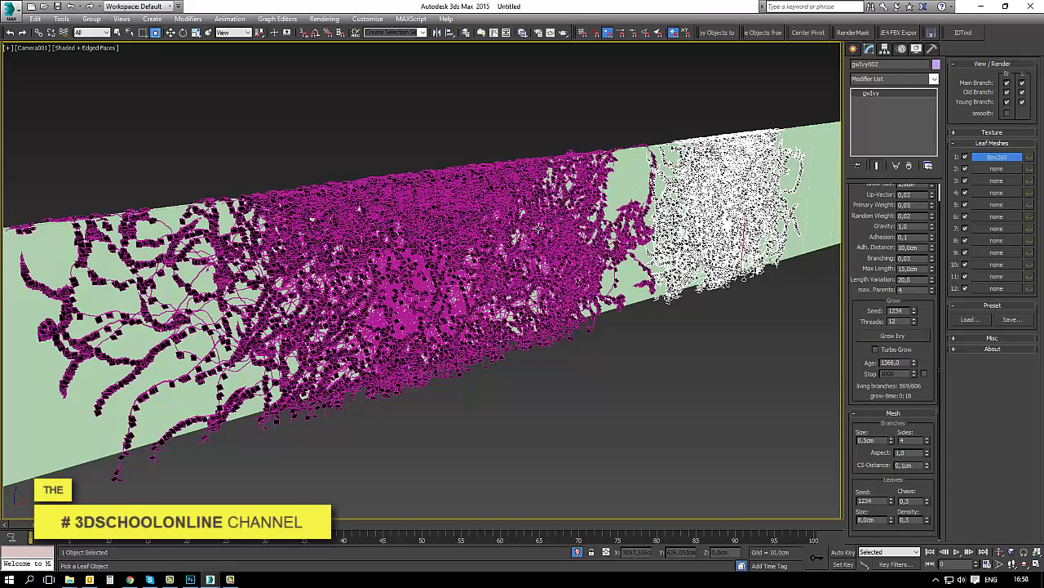
right_click(539, 228)
Load the ivy's multi/sub-object branch and leaf material network into the Slate Material Editor.
left_click(726, 101)
key("m")
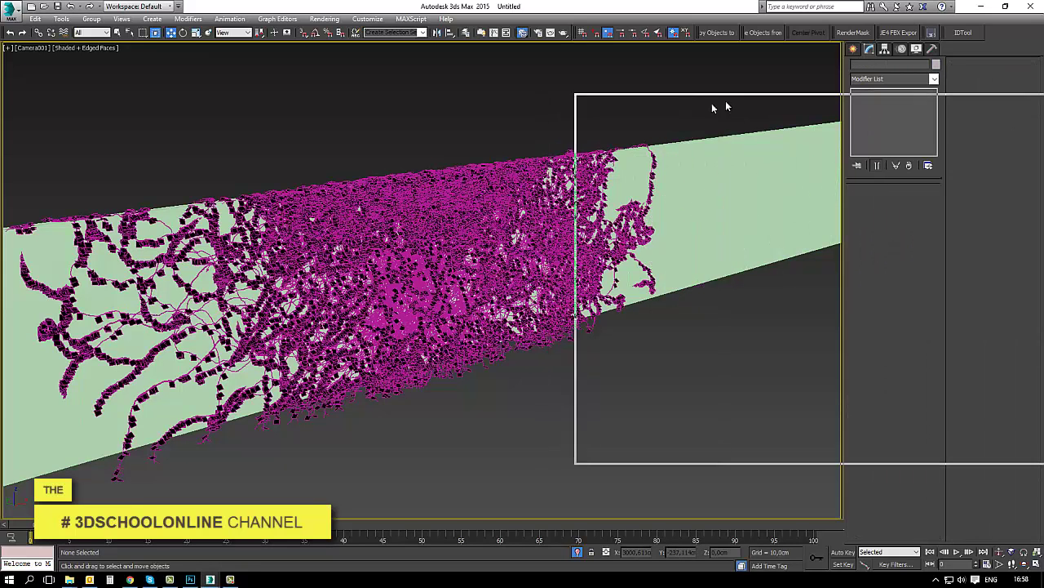
middle_click_drag(791, 236, 944, 289)
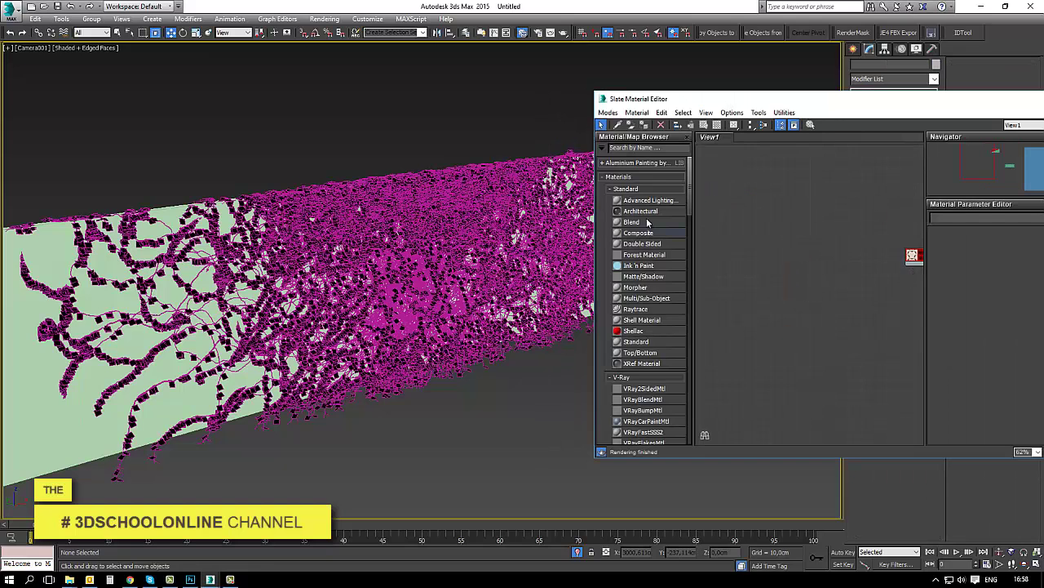
left_click(618, 124)
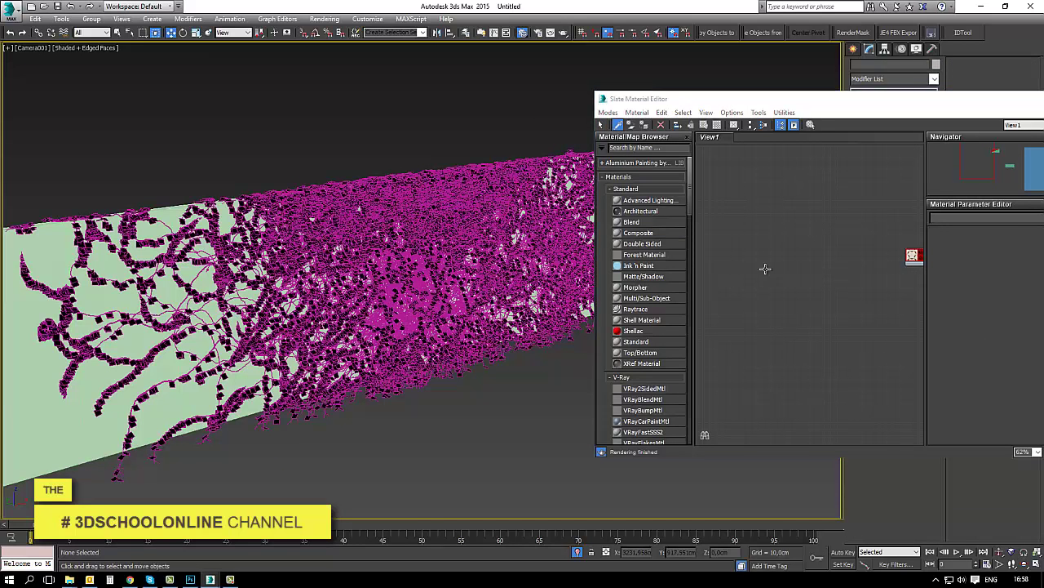
double_click(734, 99)
middle_click_drag(494, 262, 906, 334)
scroll(501, 229, "up", 2)
scroll(490, 239, "up", 2)
scroll(479, 247, "up", 2)
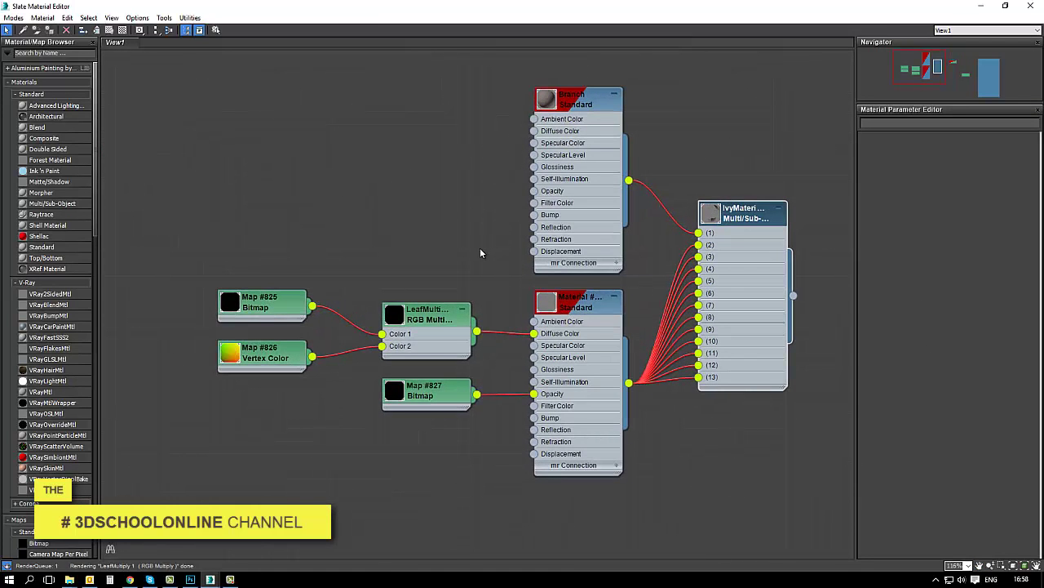
scroll(394, 281, "up", 1)
scroll(375, 327, "down", 1)
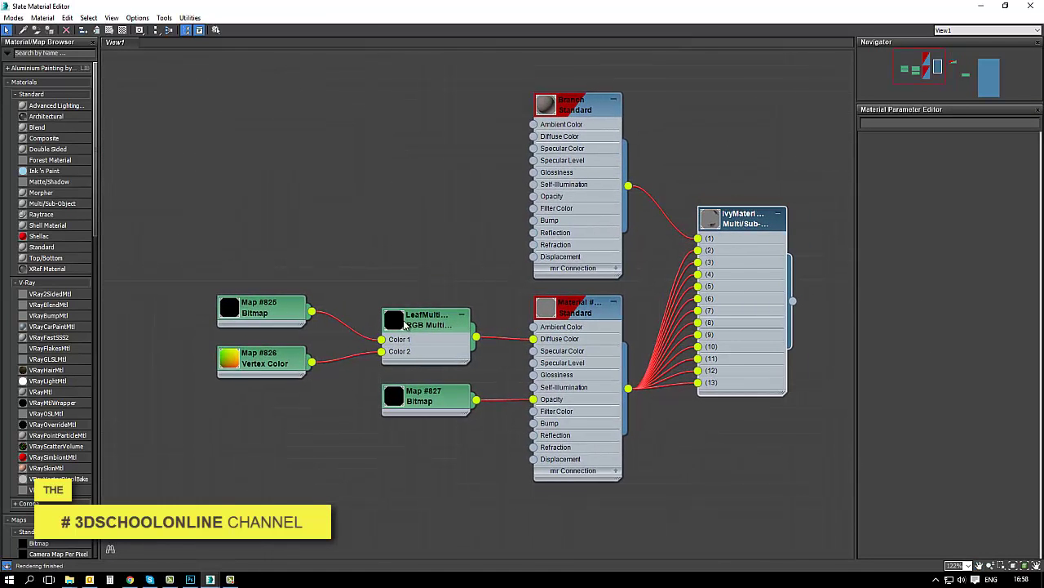
scroll(406, 324, "up", 1)
Make the leaf material a VRayMtl with LeafMulti in Diffuse and Map #827 in Opacity.
right_click(597, 317)
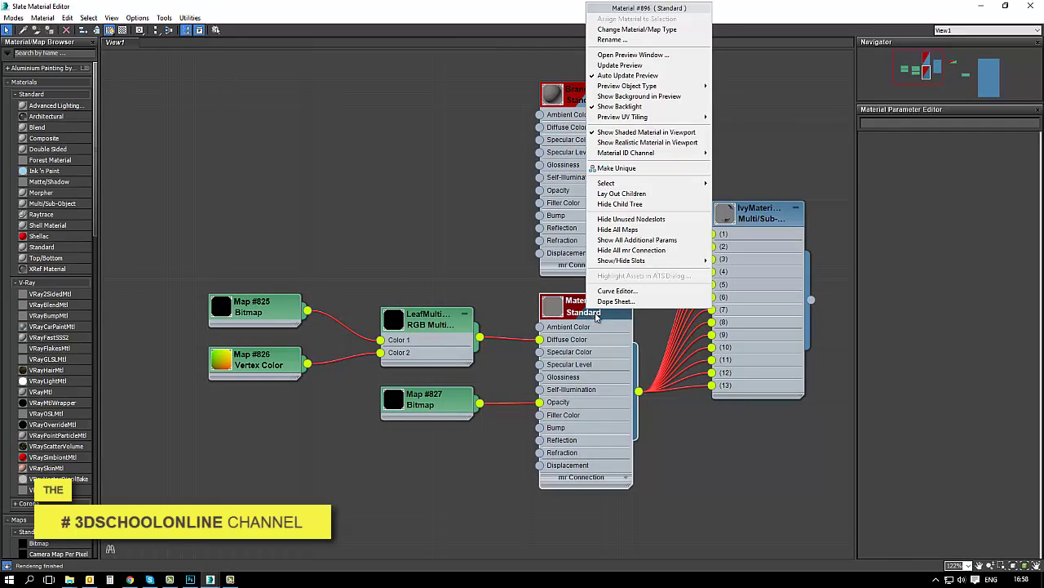
left_click(637, 30)
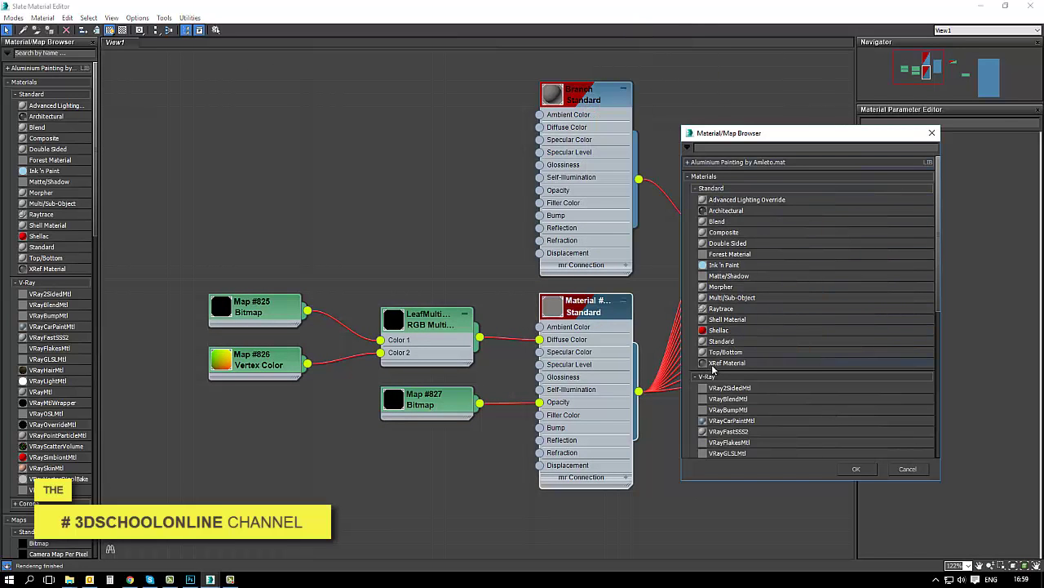
scroll(937, 280, "down", 3)
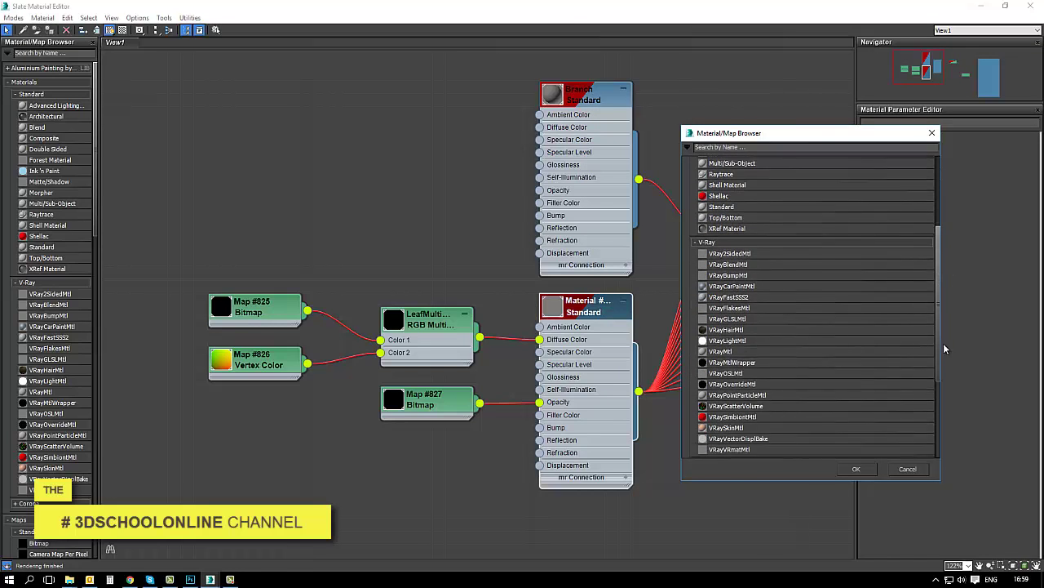
scroll(718, 338, "down", 2)
double_click(718, 319)
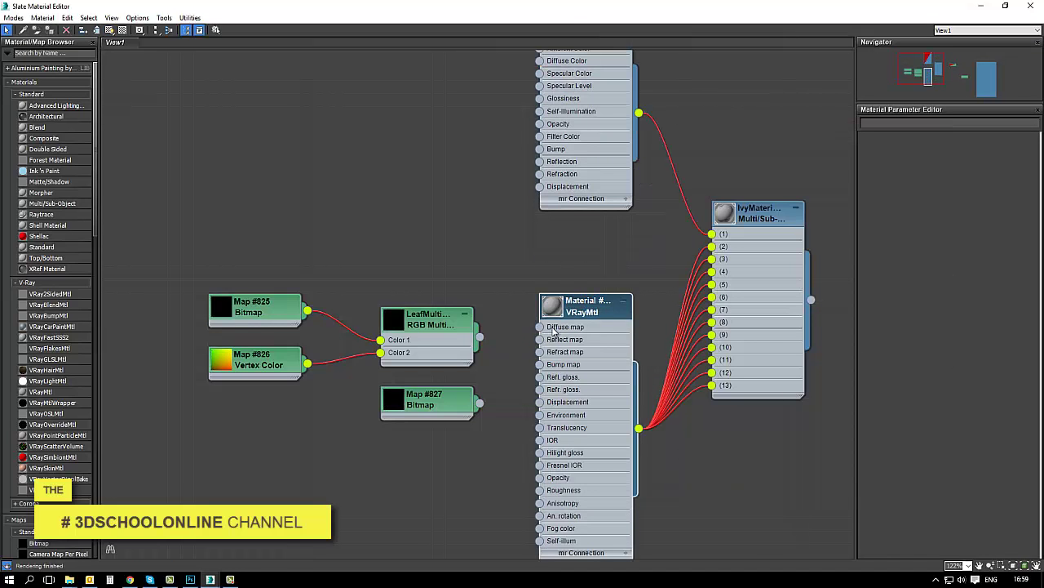
left_click_drag(546, 341, 541, 328)
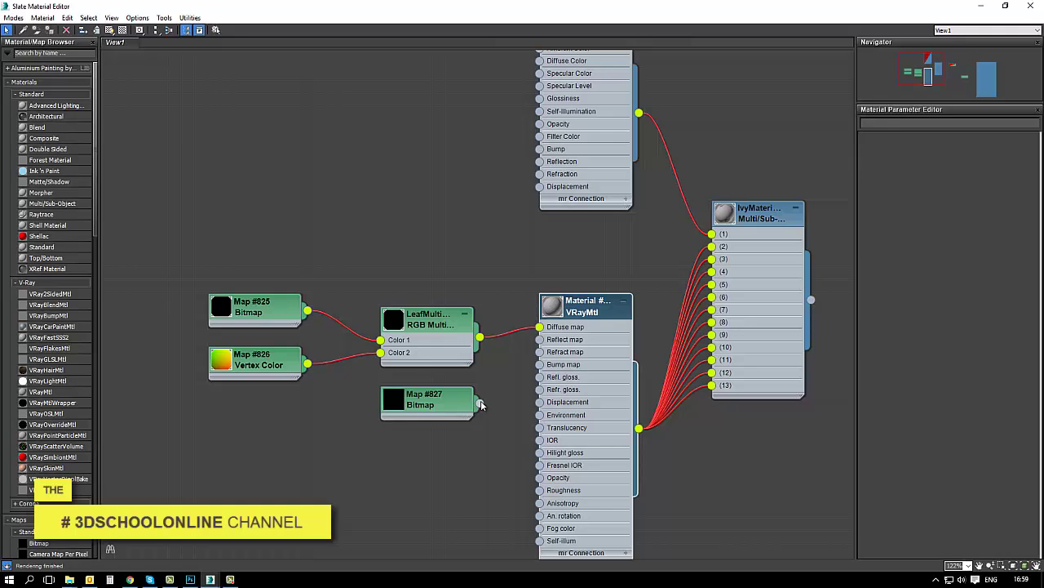
mouse_move(479, 403)
left_mouse_down()
mouse_move(527, 497)
mouse_move(540, 478)
left_mouse_up()
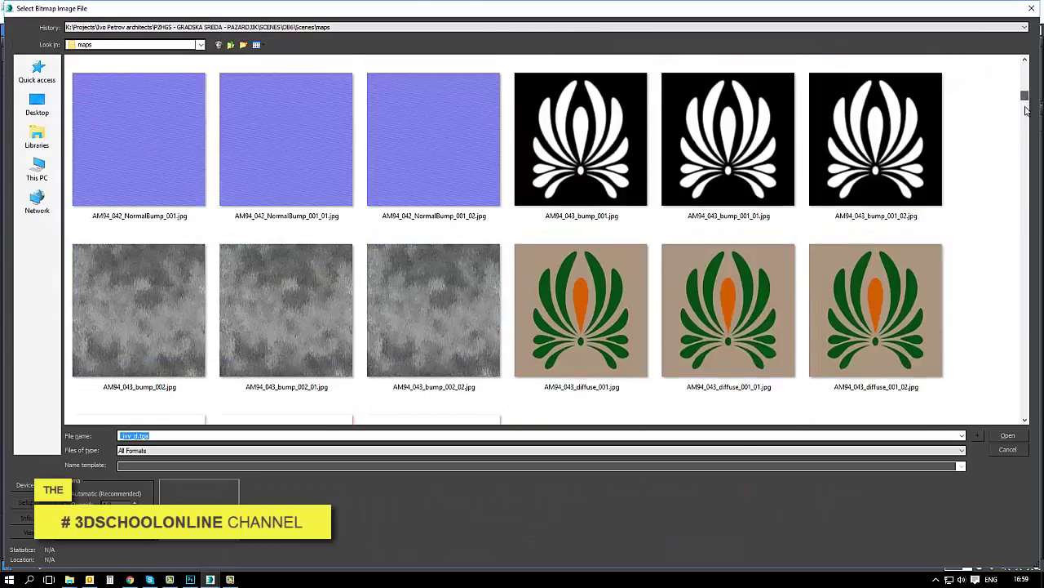
Load Archmodels_117_26_leaf_opacity_01.jpg as the bitmap in Map #827, the leaf opacity map.
scroll(771, 129, "up", 2)
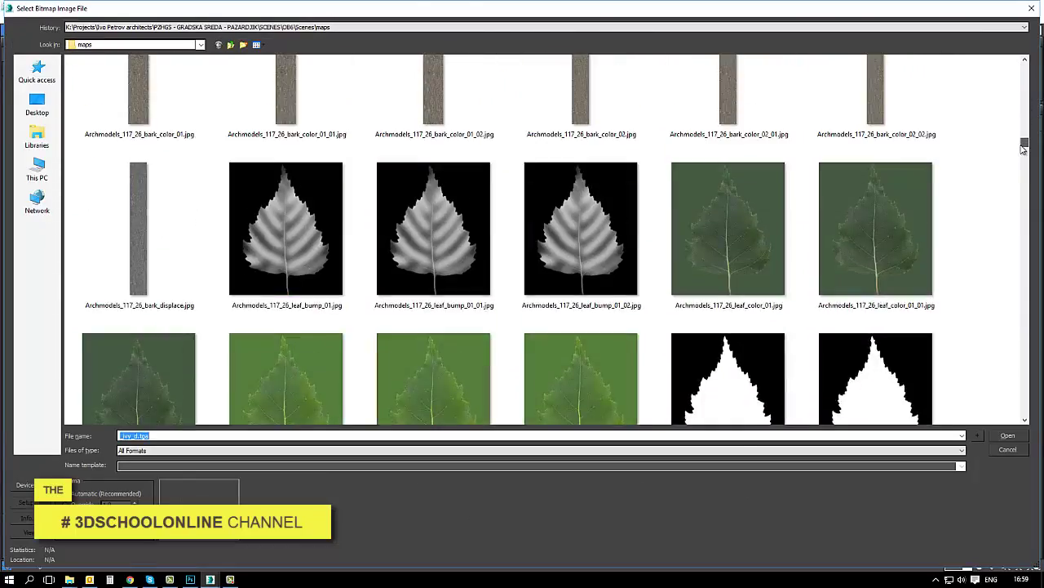
key("Escape")
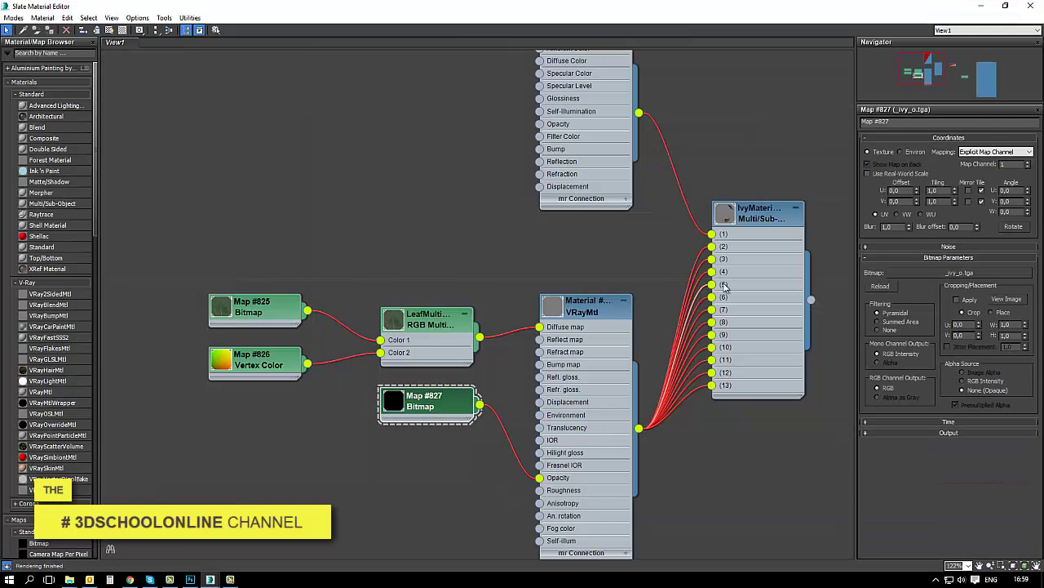
left_click(959, 273)
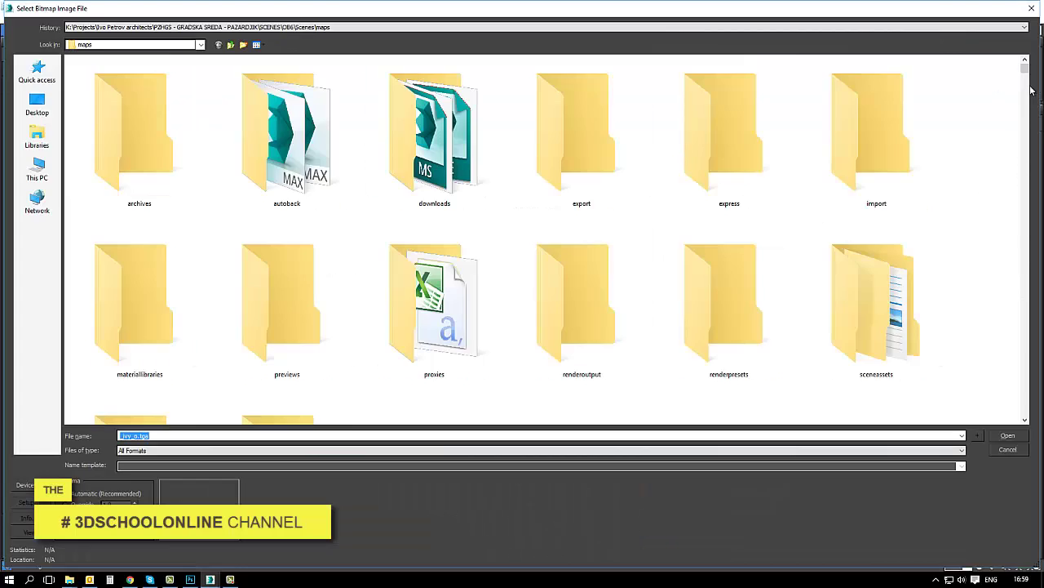
left_click_drag(1025, 70, 1024, 147)
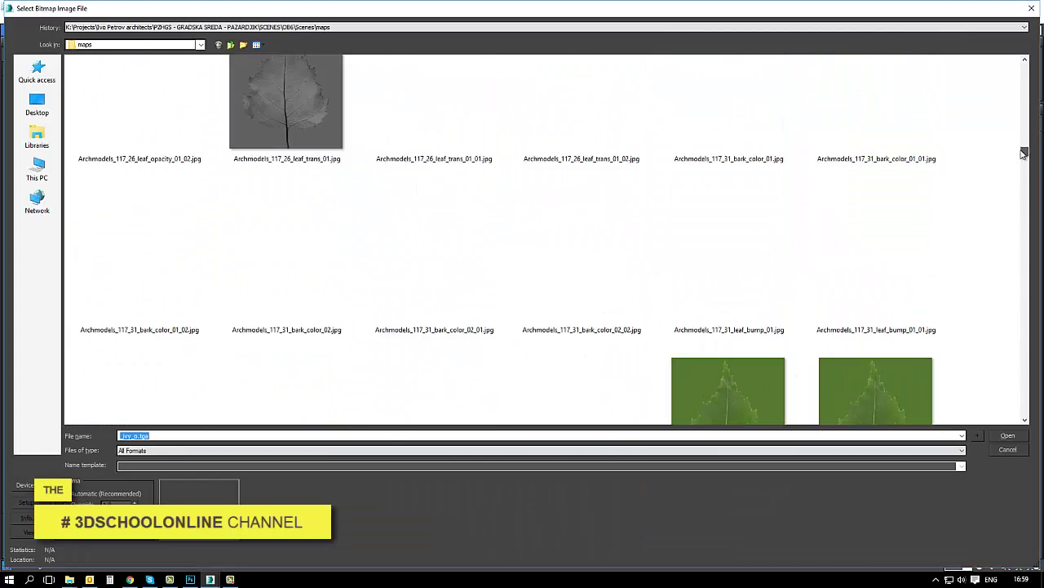
double_click(728, 237)
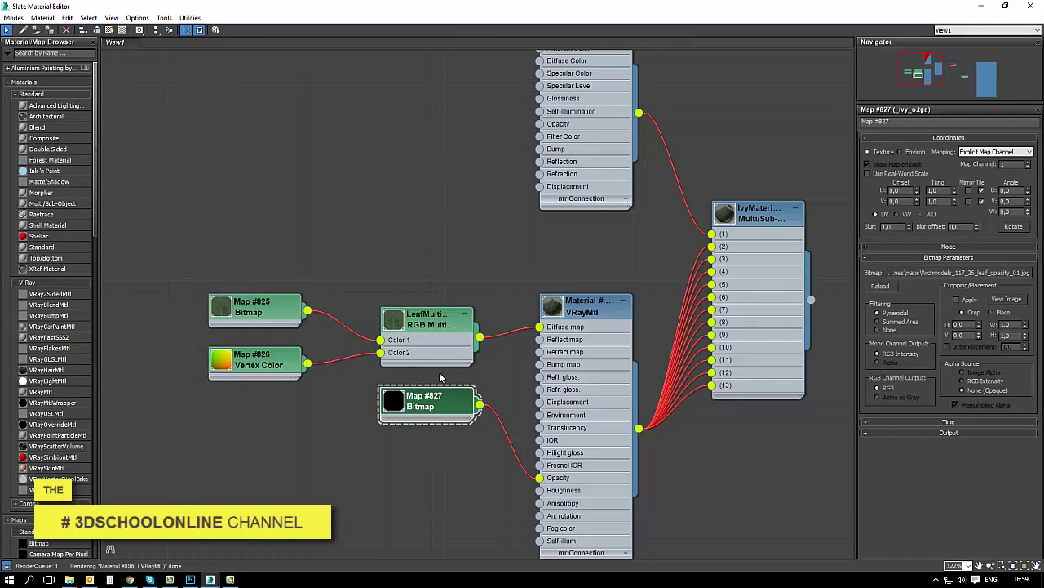
Replace the old Branch node with a new VRayMtl wired into IvyMaterial slot (1).
left_click_drag(430, 326, 443, 310)
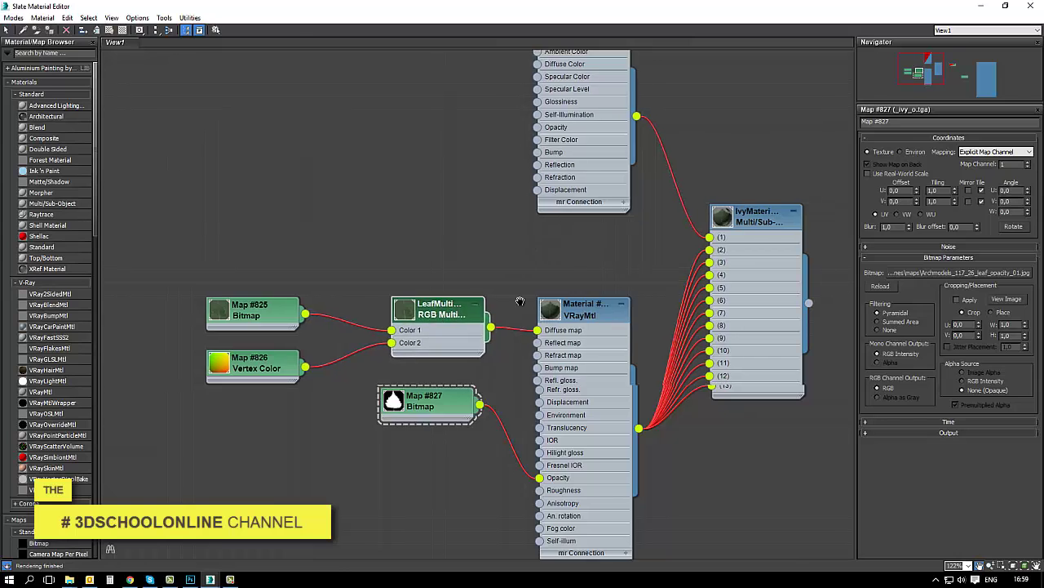
middle_click_drag(593, 34, 551, 187)
left_click_drag(549, 187, 522, 175)
key("Delete")
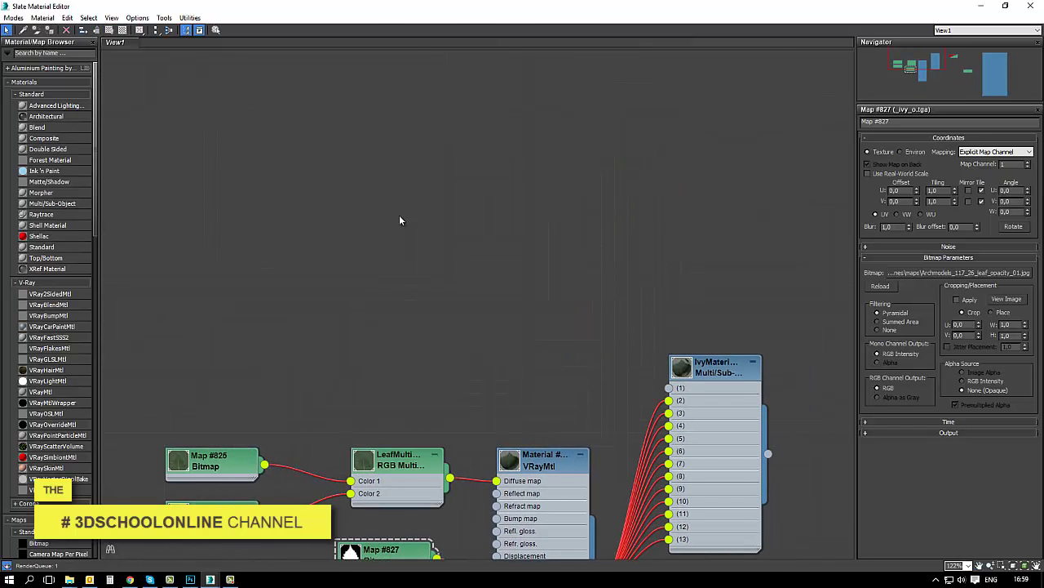
double_click(40, 392)
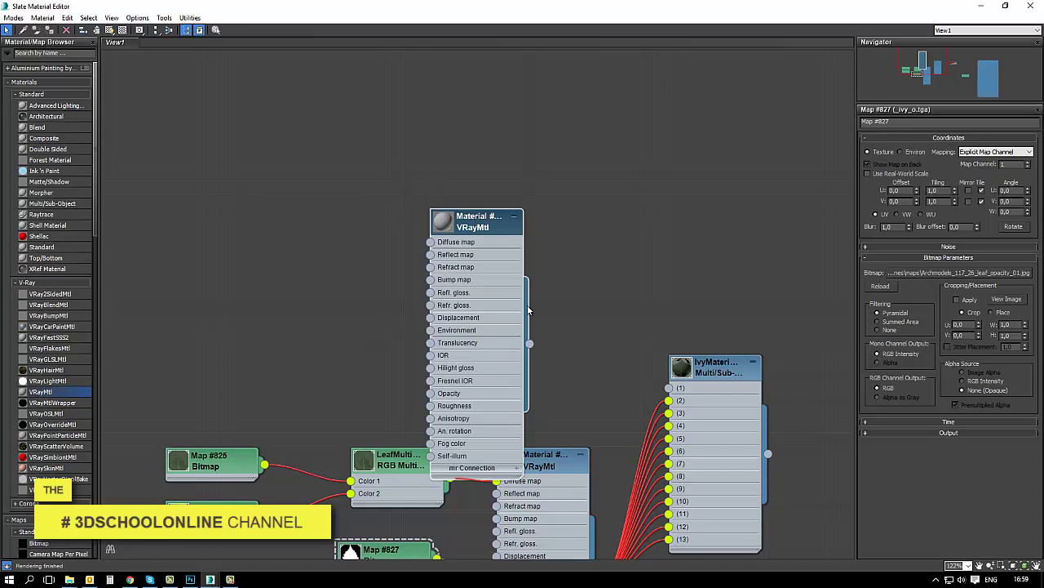
left_click_drag(530, 343, 669, 388)
left_click_drag(473, 220, 617, 155)
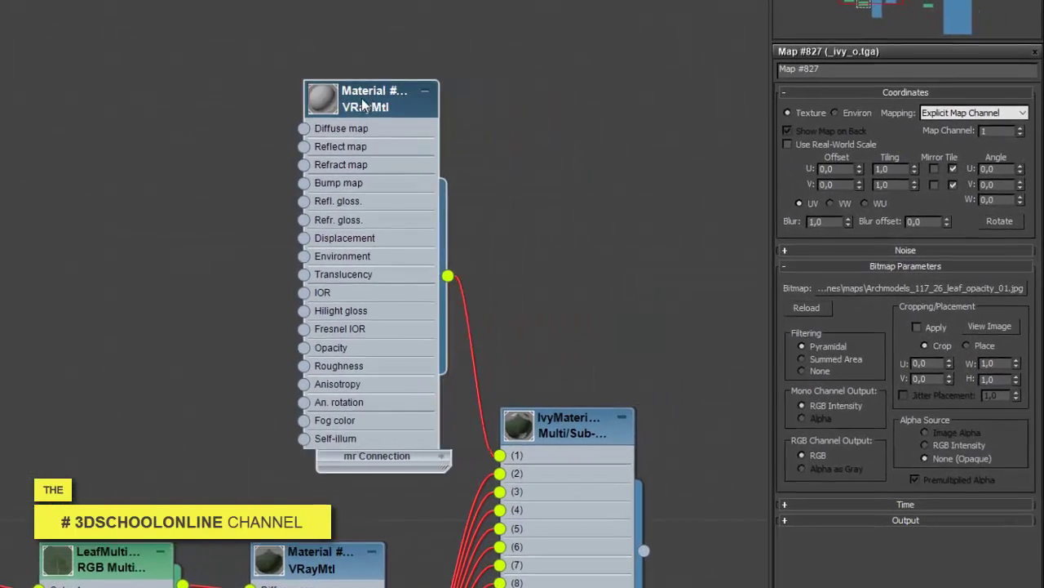
Give Material #912 a brownish-pink diffuse colour and tidy the node layout.
left_click(492, 142)
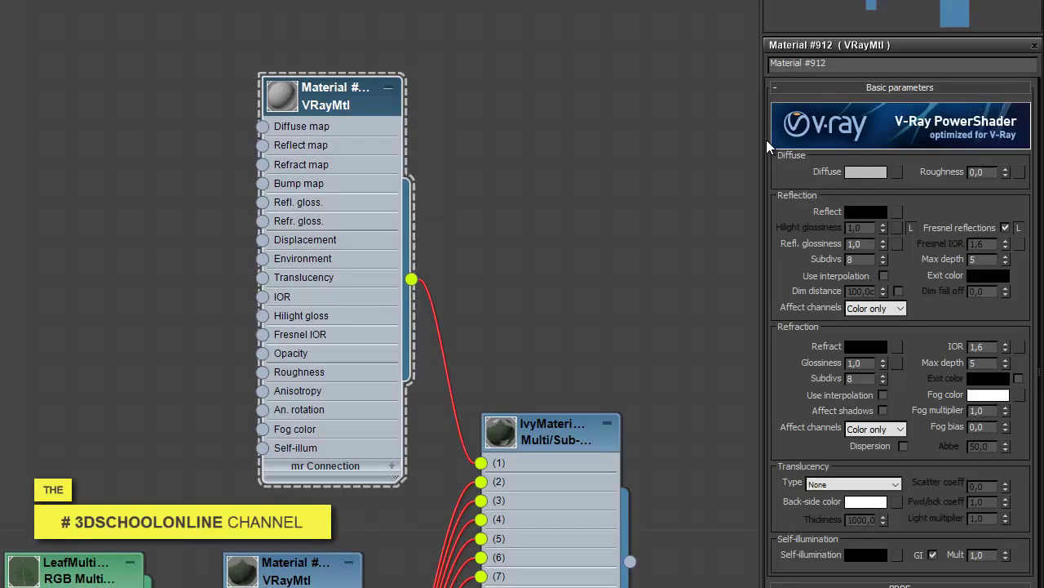
left_click(846, 171)
mouse_move(68, 67)
left_mouse_down()
mouse_move(22, 69)
mouse_move(67, 54)
mouse_move(30, 68)
mouse_move(57, 54)
mouse_move(7, 39)
mouse_move(22, 71)
mouse_move(62, 54)
left_mouse_up()
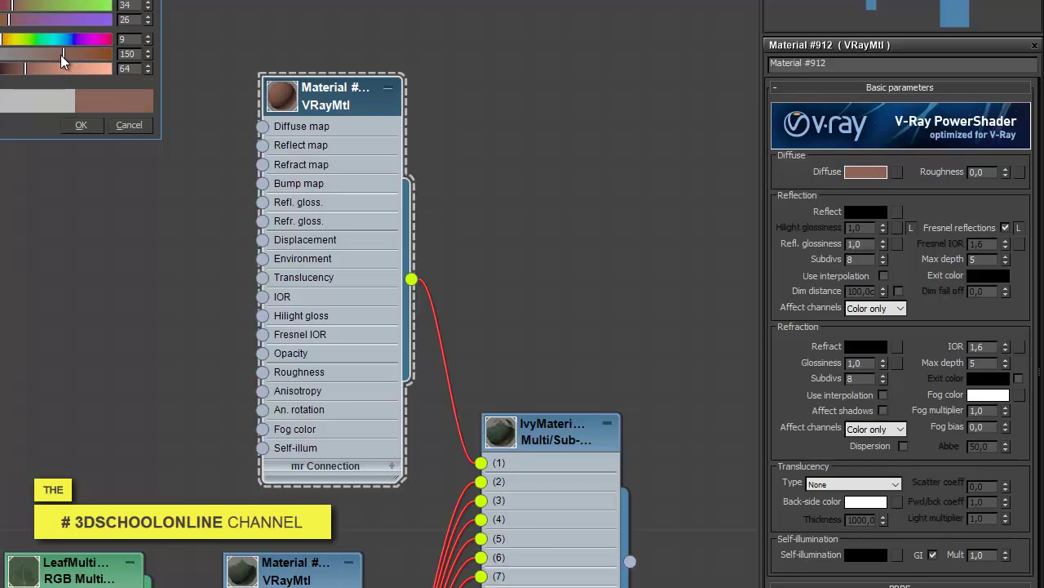
left_click(81, 125)
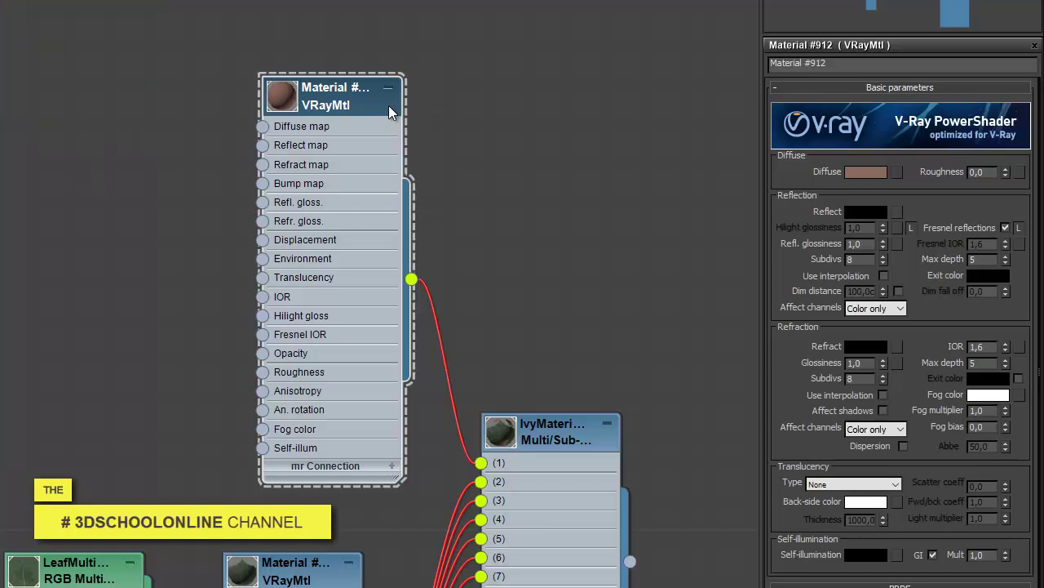
left_click_drag(388, 112, 311, 97)
middle_click_drag(438, 343, 506, 165)
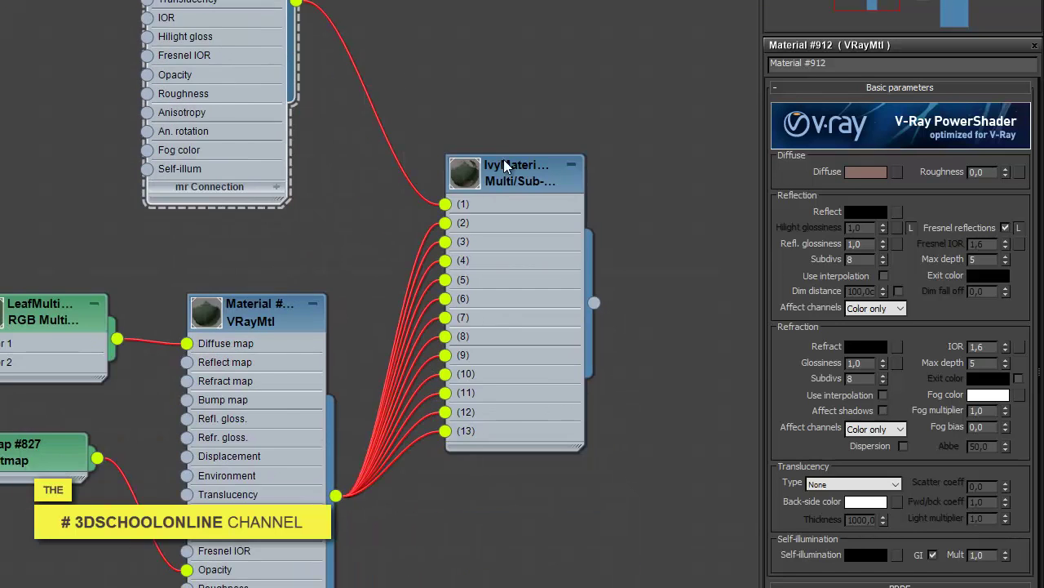
scroll(506, 165, "down", 3)
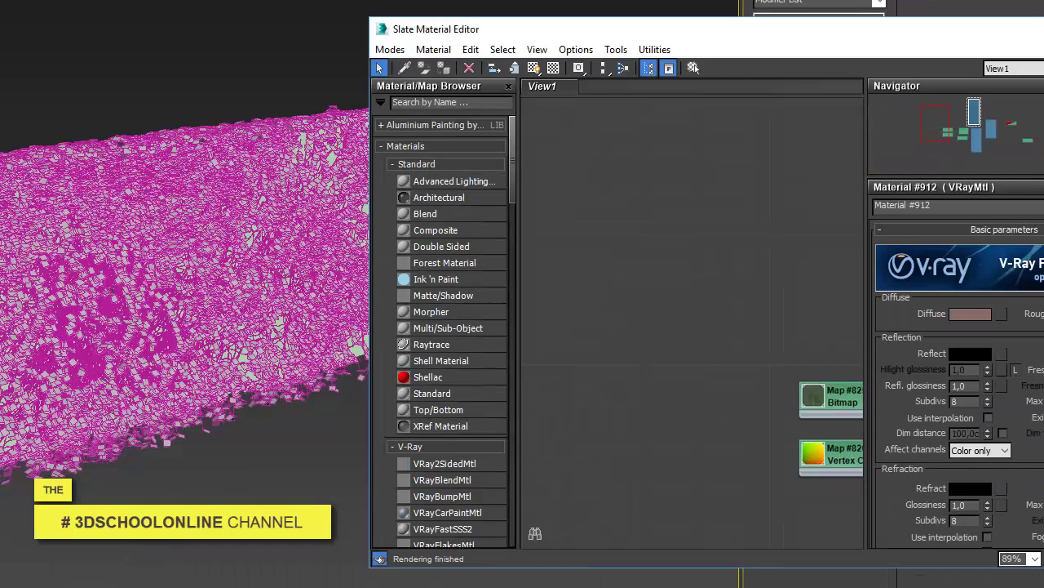
Open the ivy Multi/Sub material's parameters and select the ivy object in the scene.
mouse_move(705, 307)
middle_mouse_down()
mouse_move(696, 348)
mouse_move(728, 357)
mouse_move(669, 345)
mouse_move(707, 314)
middle_mouse_up()
double_click(707, 314)
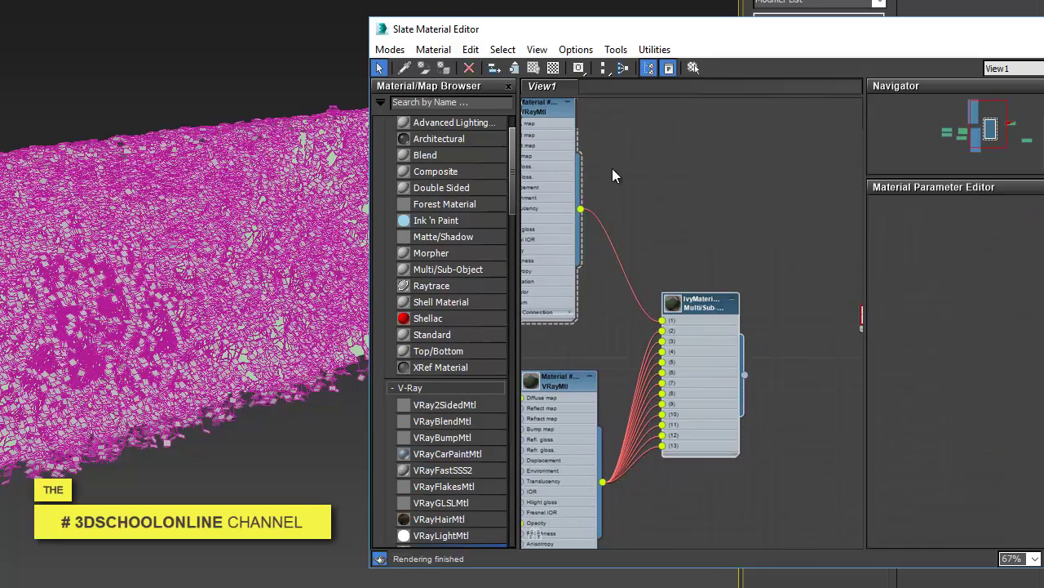
left_click(204, 238)
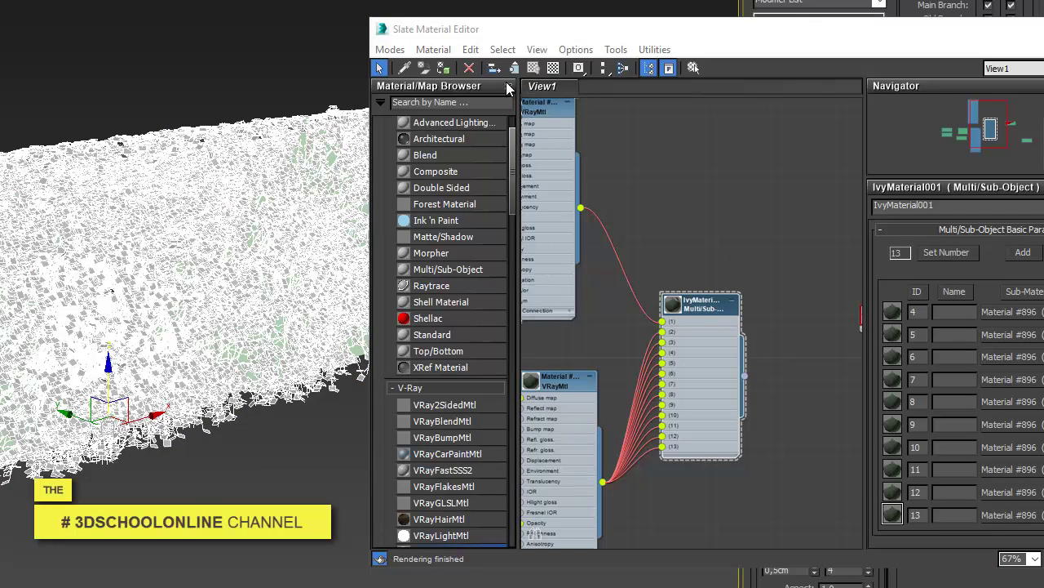
left_click(692, 304)
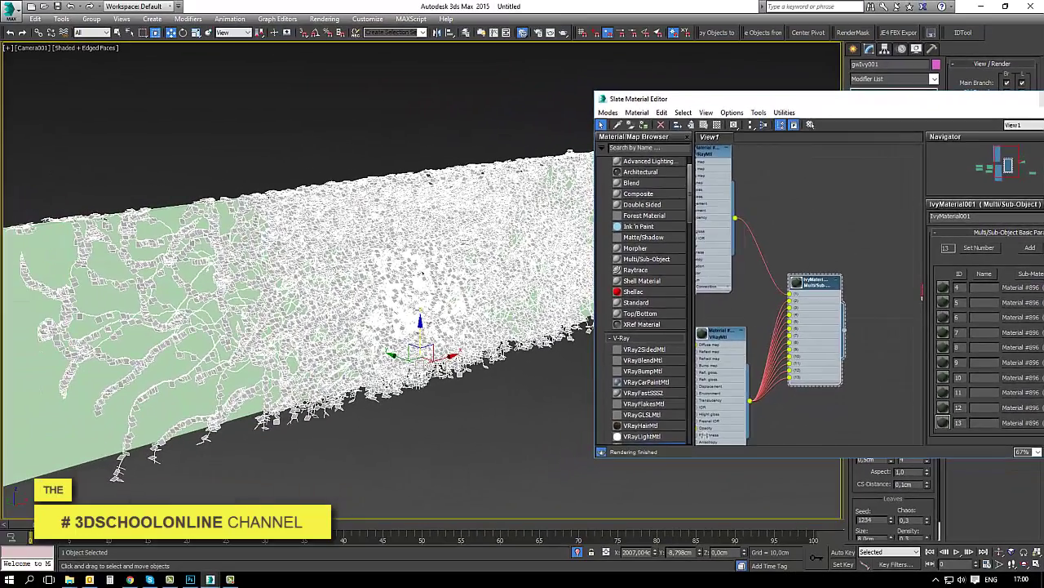
Close the material editor, hide the green growth plane, and exit isolation to reveal the fence.
key("m")
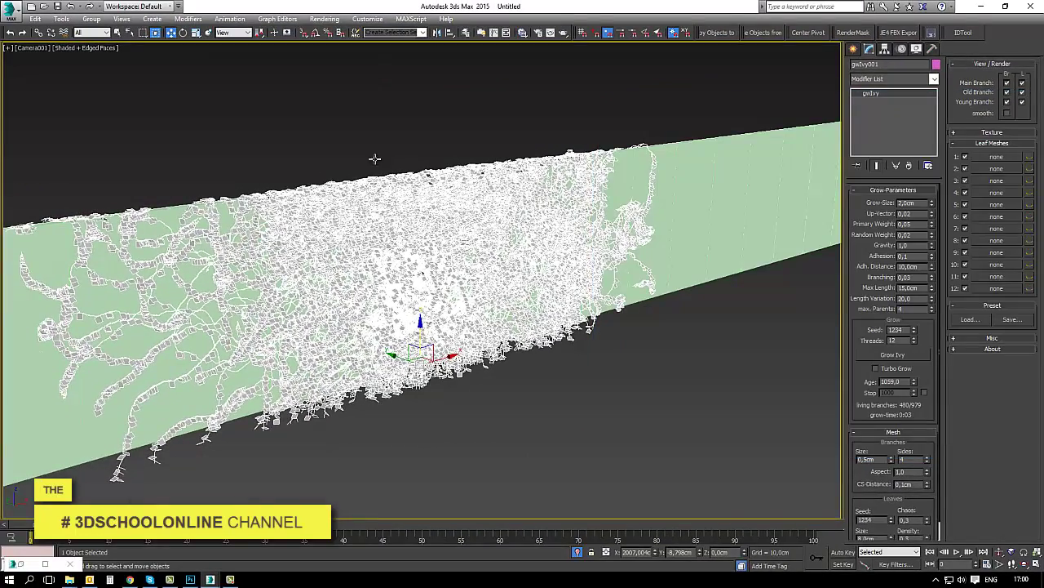
left_click(678, 211)
right_click(677, 210)
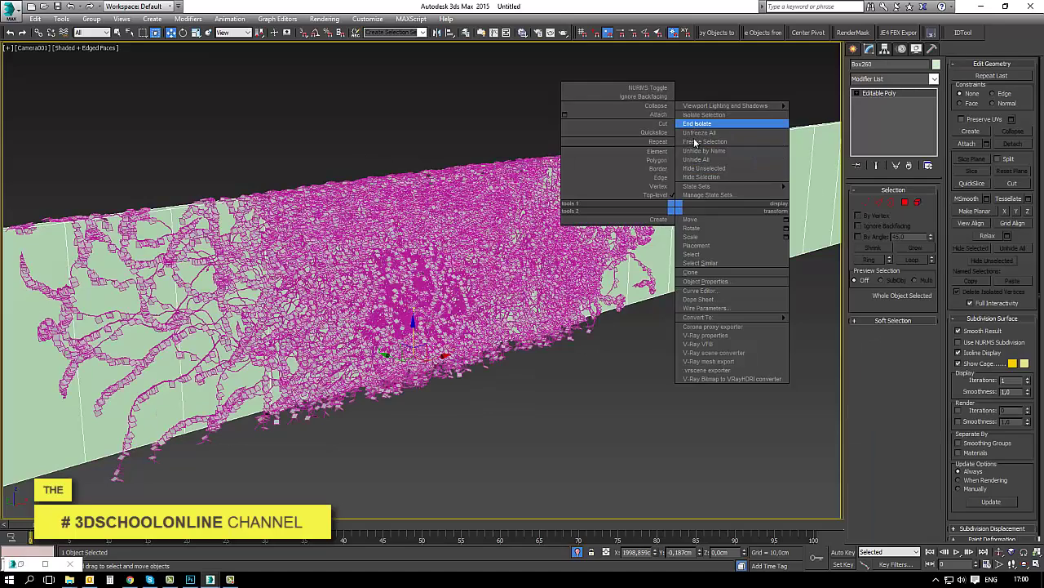
left_click(700, 176)
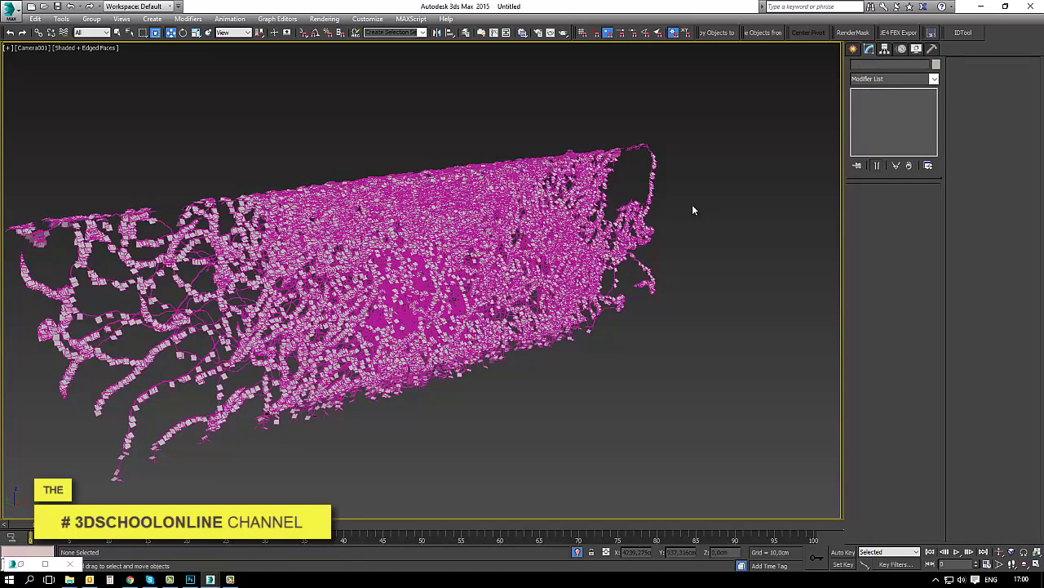
left_click(576, 553)
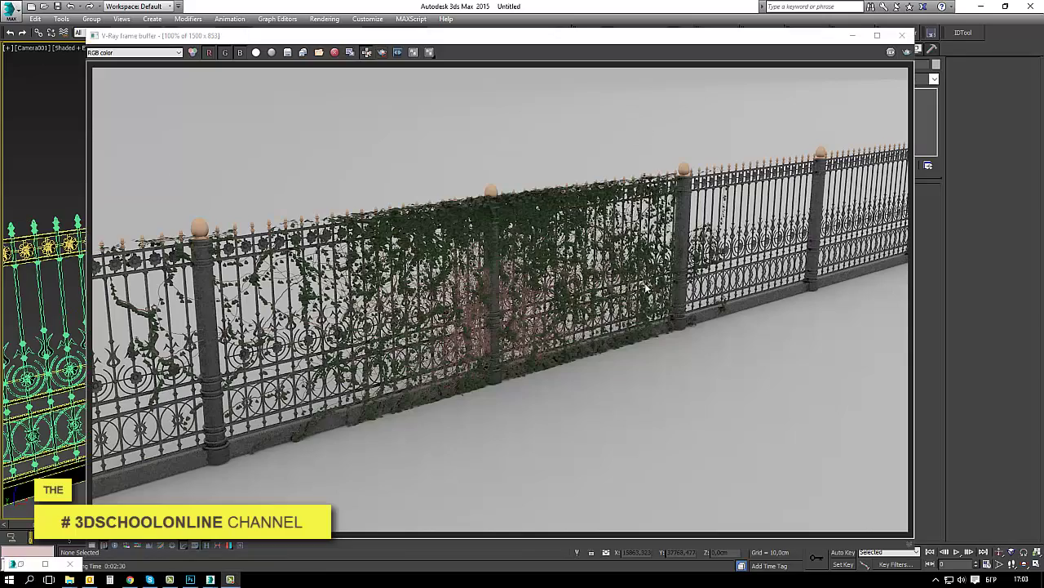
left_click(636, 292)
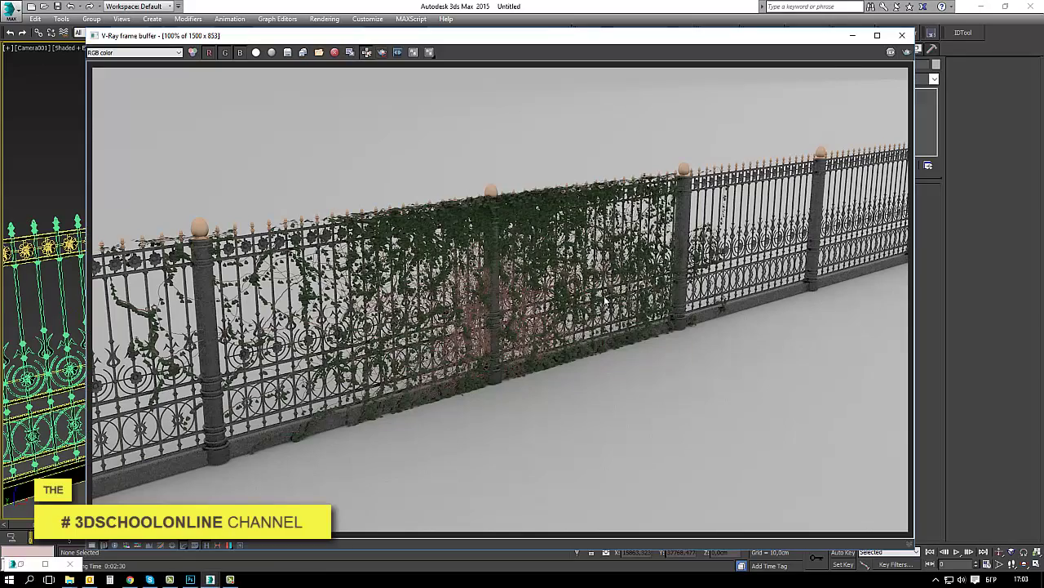
scroll(289, 281, "up", 1)
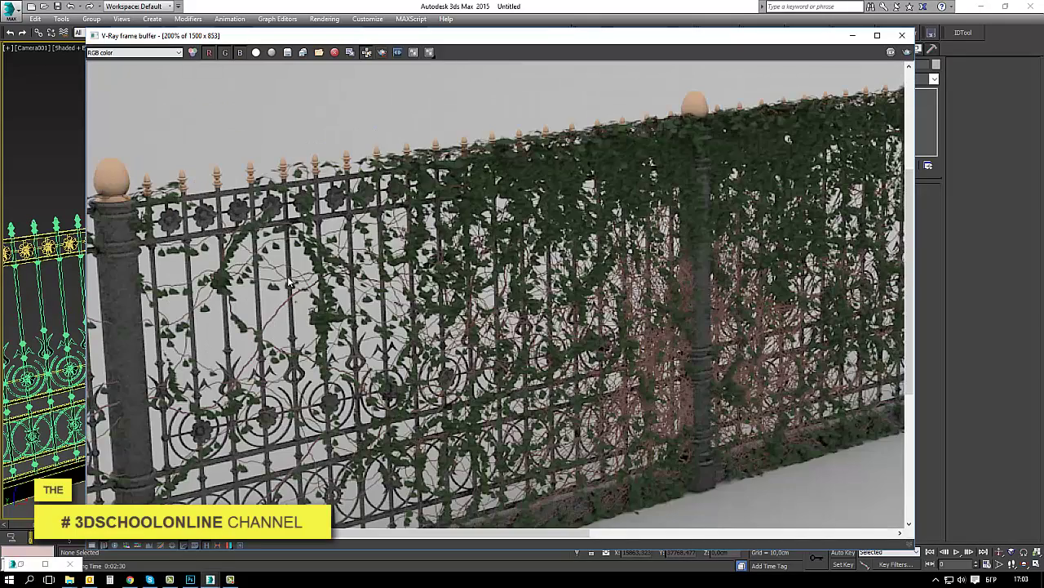
scroll(289, 280, "down", 1)
scroll(464, 384, "up", 1)
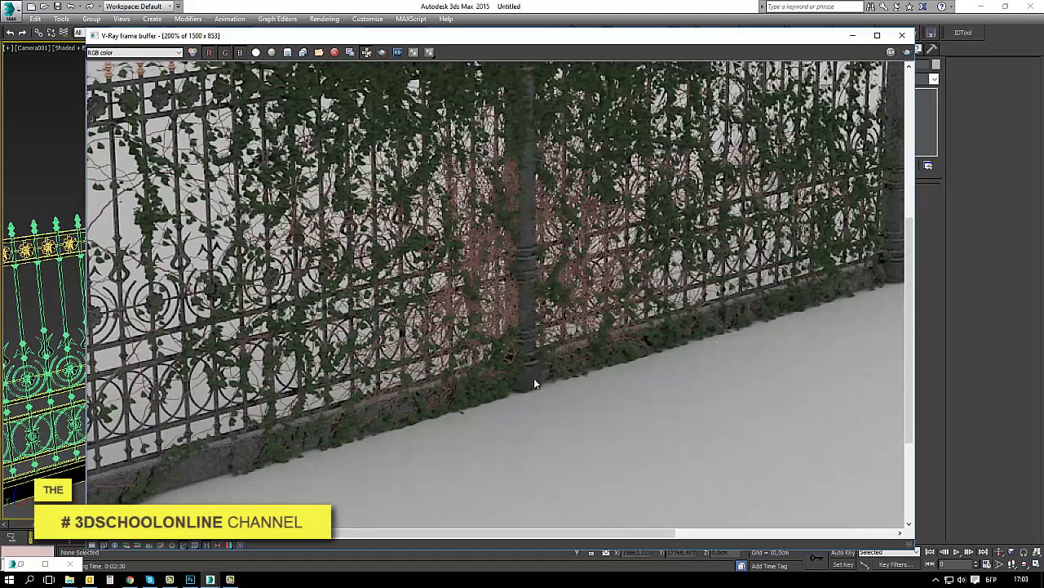
scroll(535, 382, "down", 1)
scroll(569, 136, "up", 1)
scroll(685, 201, "down", 1)
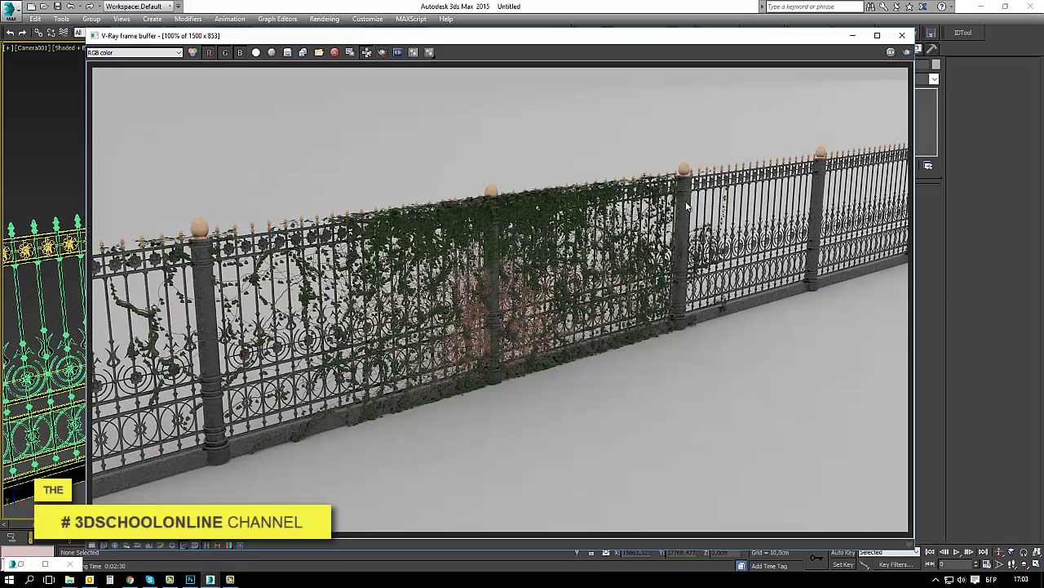
Minimize the frame buffer and isolate the ivy object with Alt+Q.
left_click(850, 37)
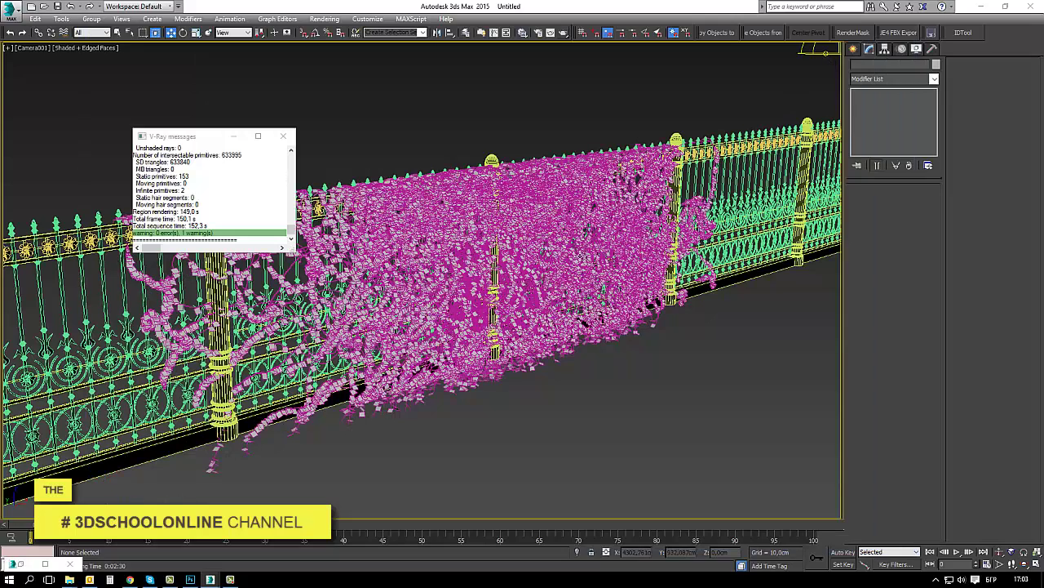
left_click(559, 238)
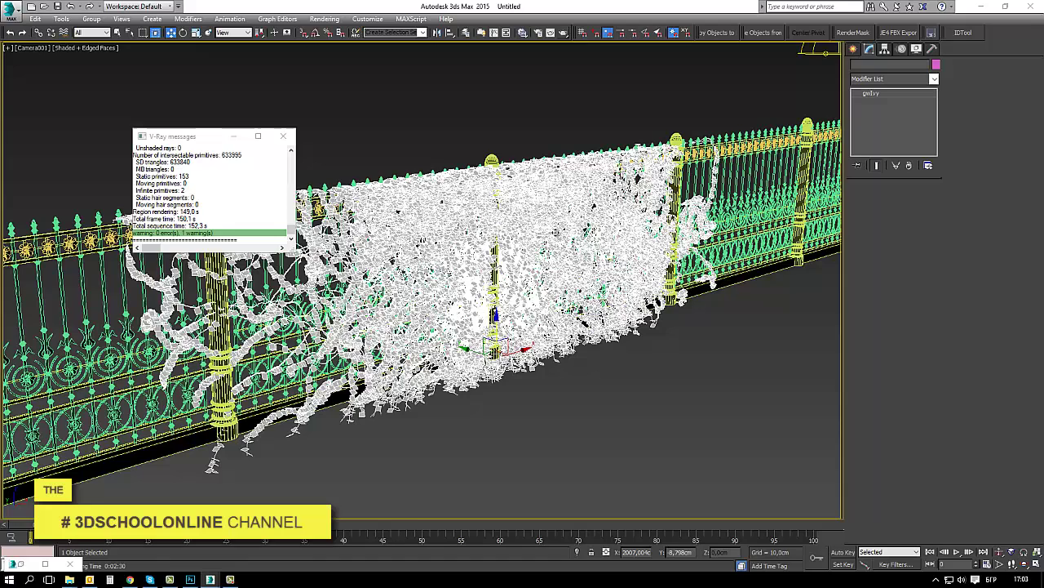
key("alt+q")
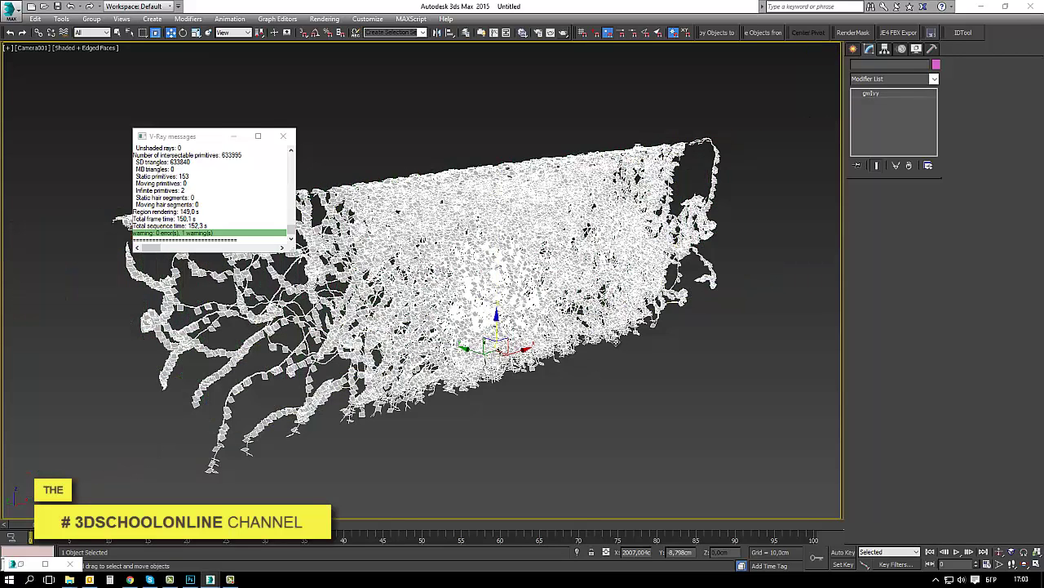
Frame a perspective close-up of the ivy leaves and start a production render.
key("f")
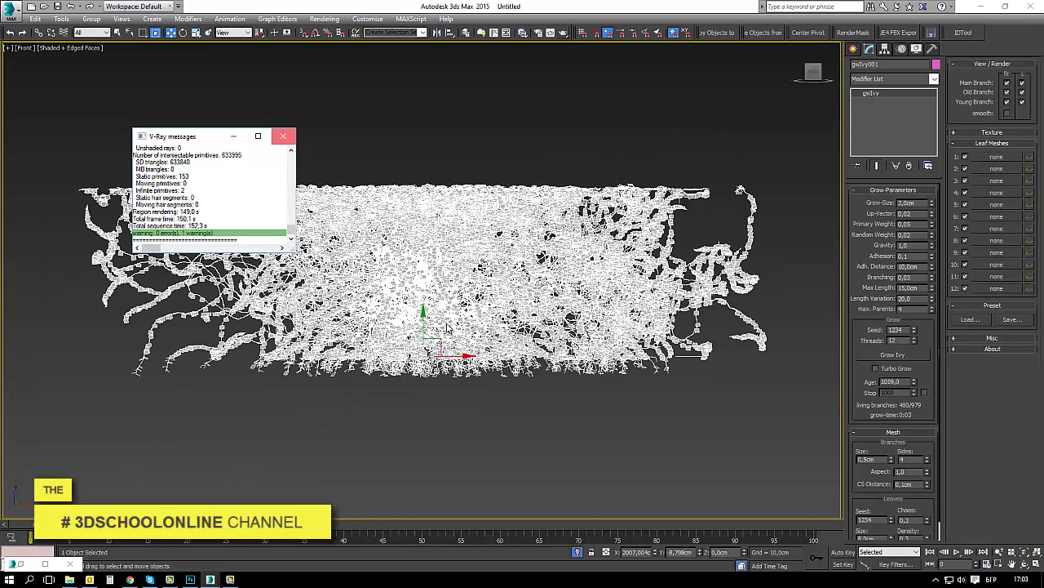
middle_click_drag(493, 317, 565, 371, "alt")
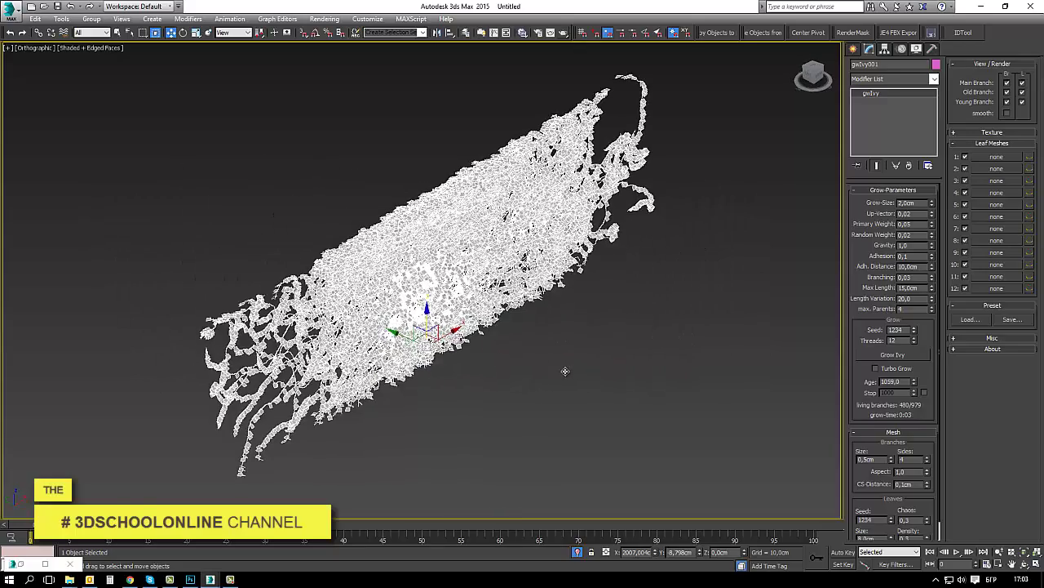
key("p")
scroll(499, 310, "up", 2)
scroll(464, 290, "up", 2)
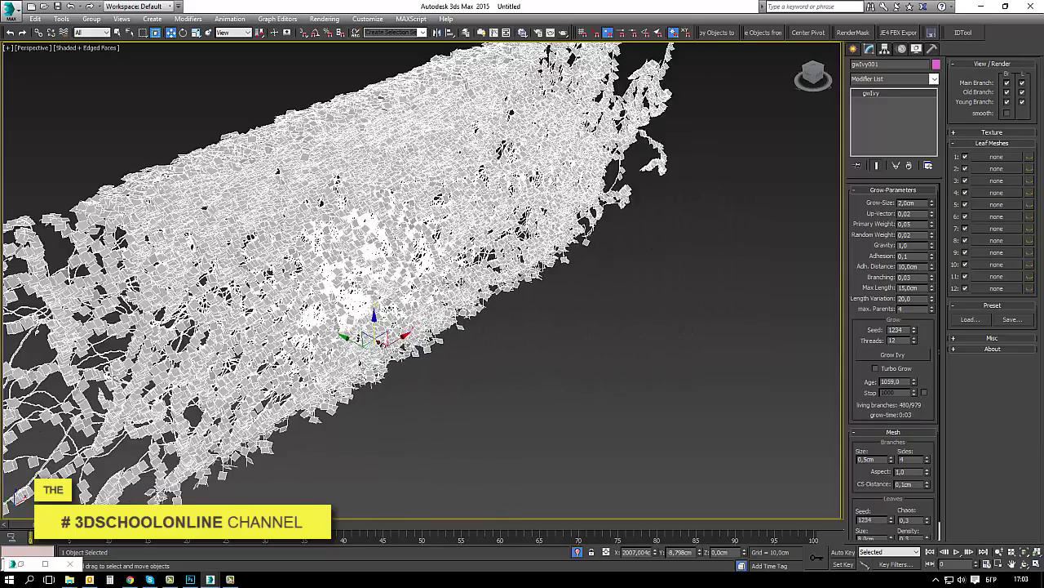
scroll(460, 279, "up", 2)
scroll(464, 249, "up", 2)
mouse_move(592, 384)
middle_mouse_down("alt")
mouse_move(625, 415)
mouse_move(521, 377)
middle_mouse_up("alt")
middle_click_drag(578, 109, 571, 81, "alt")
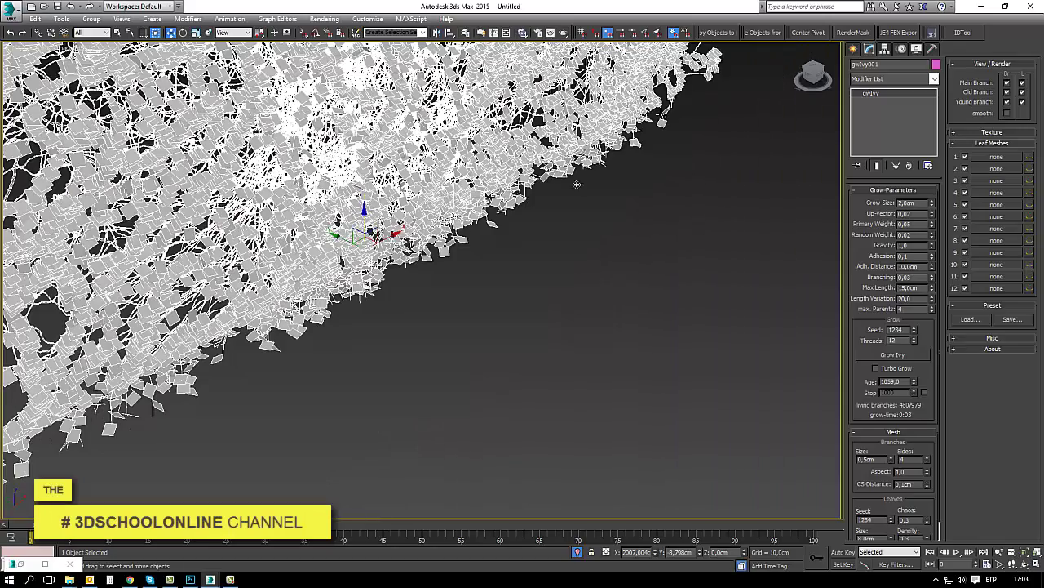
middle_click_drag(749, 410, 828, 485, "alt")
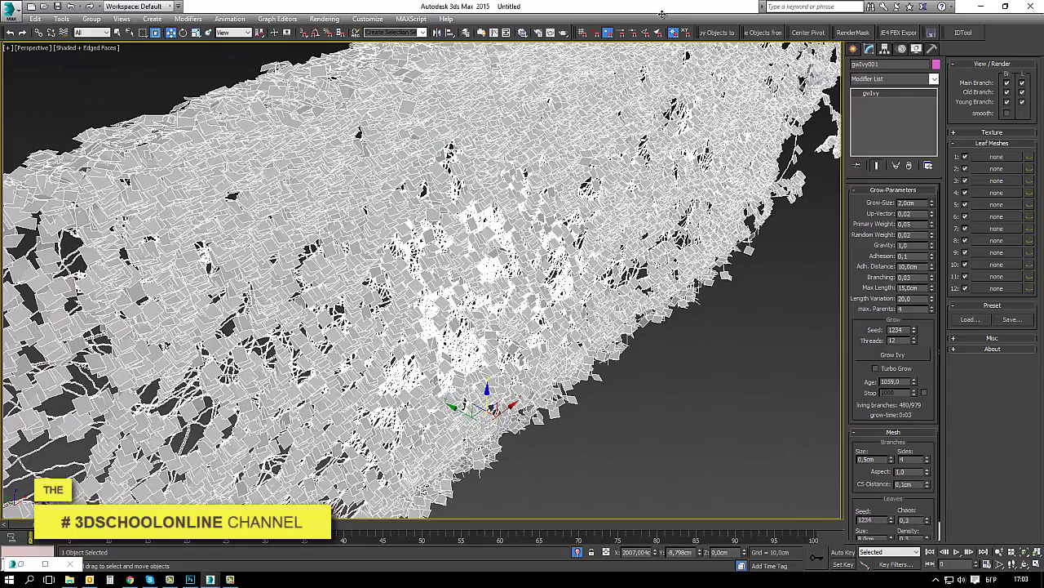
left_click(563, 33)
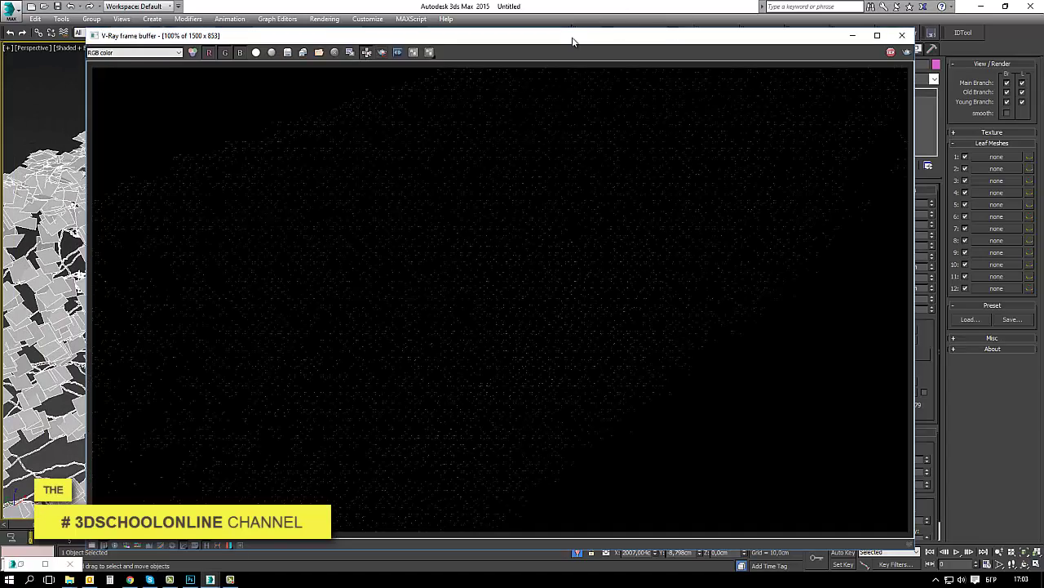